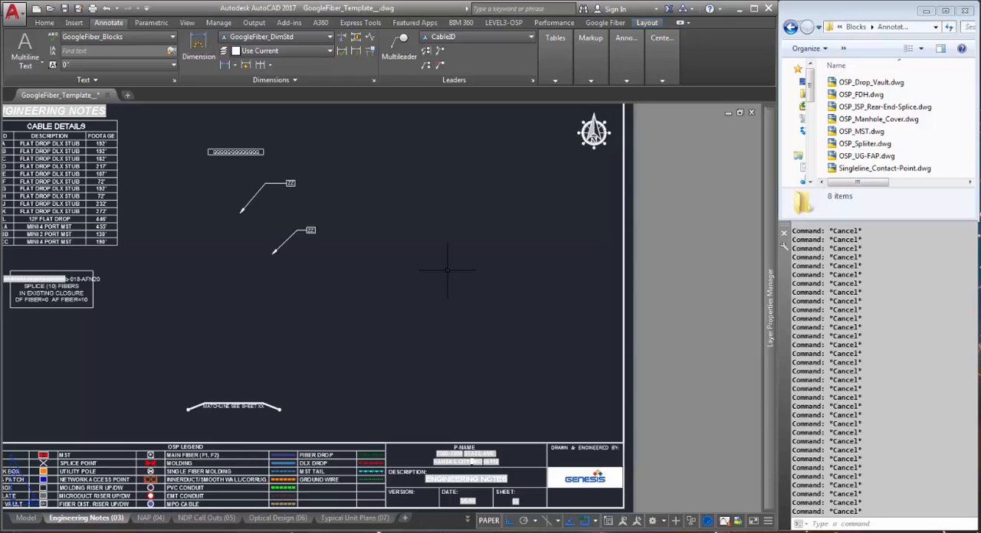
# Show the tool palettes and switch to the Annotation palette
pyautogui.write('tool')
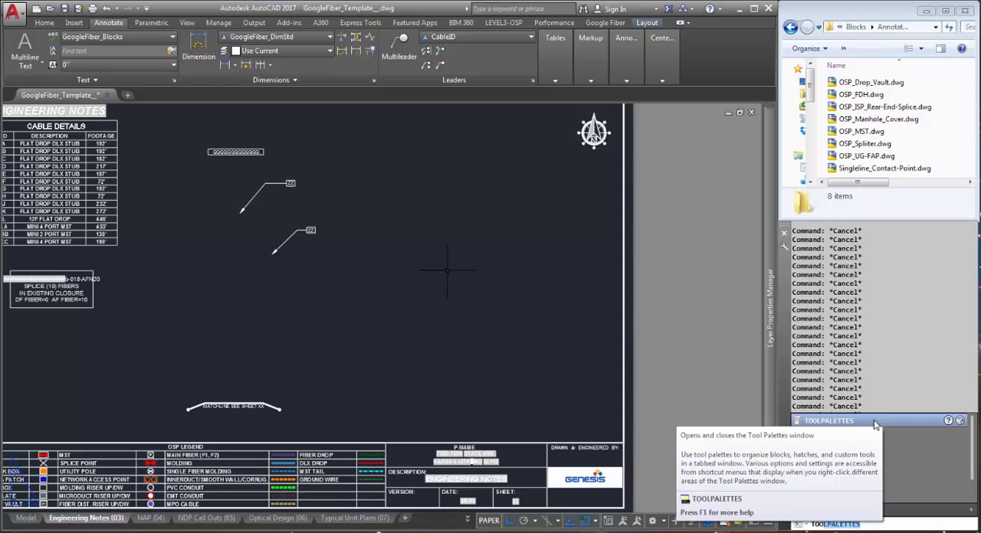
pyautogui.click(874, 421)
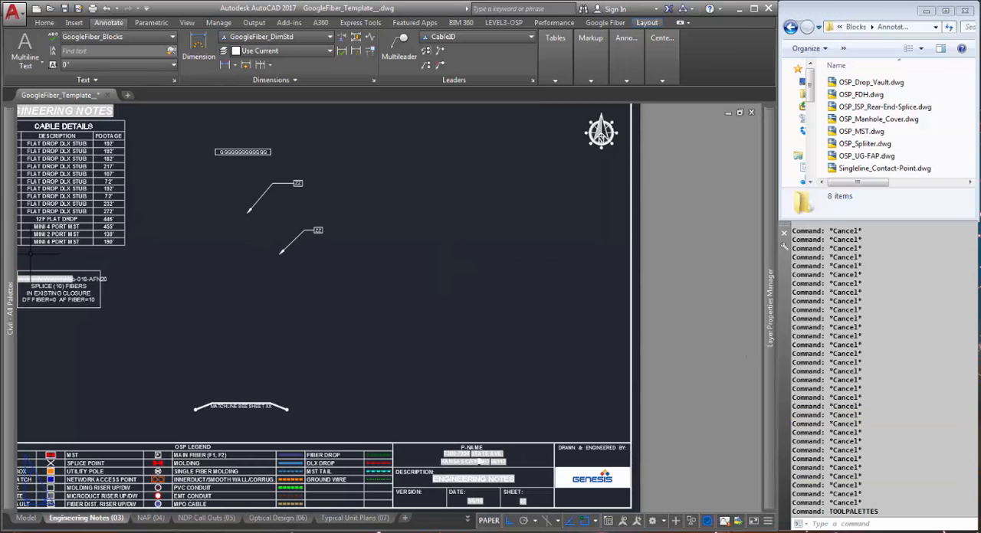
pyautogui.moveTo(13, 260)
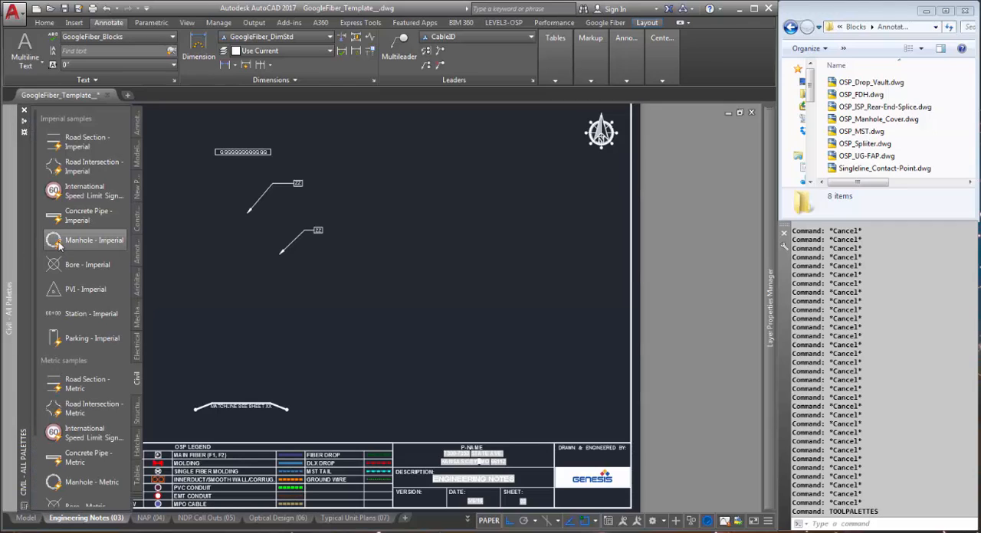
pyautogui.click(136, 254)
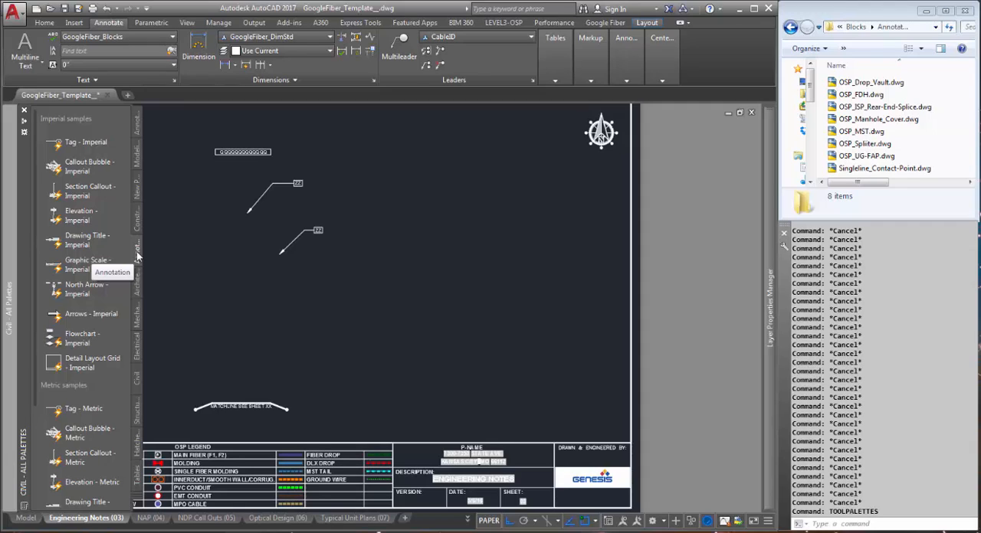
# Open the palette customization and create a new tool palette named Paperspace
pyautogui.click(24, 134)
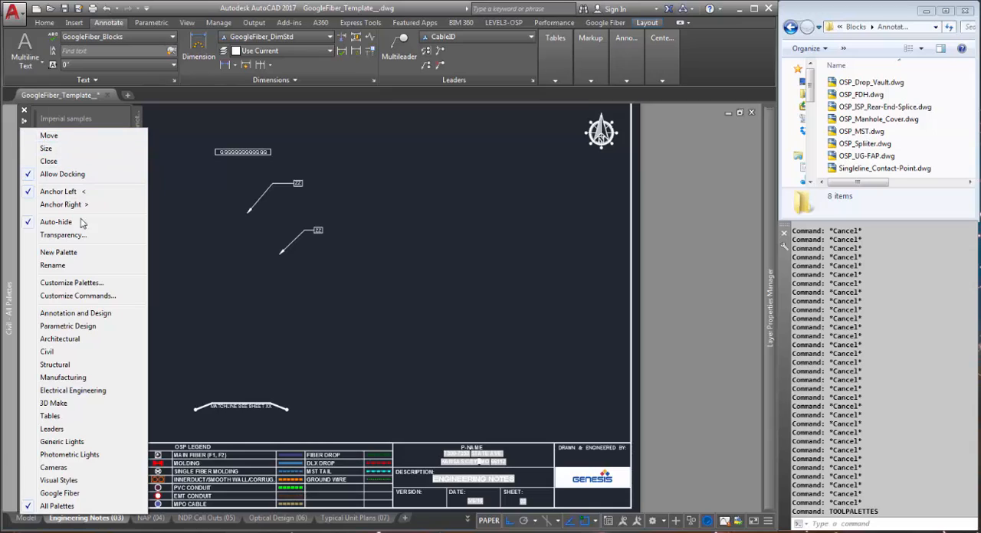
pyautogui.click(112, 285)
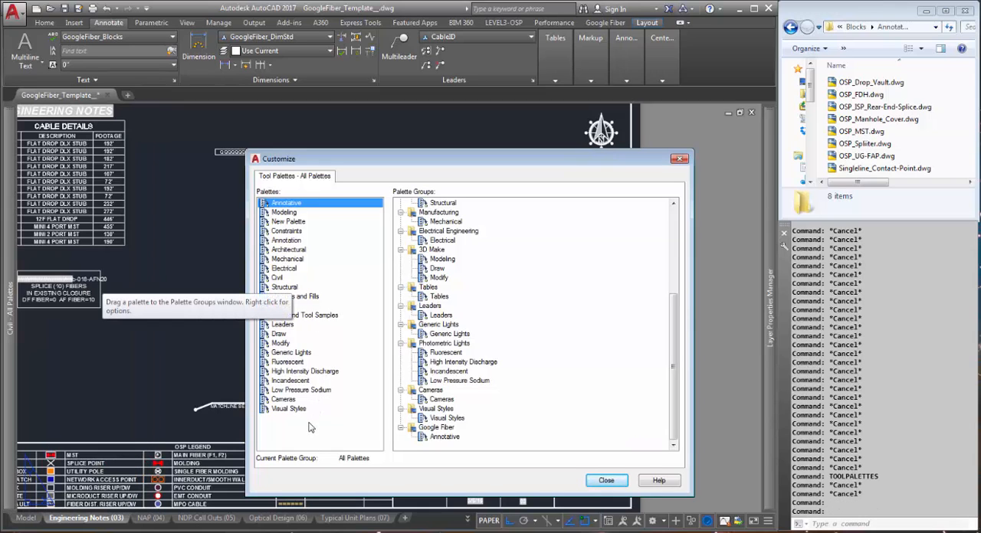
pyautogui.moveTo(411, 164); pyautogui.dragTo(374, 130)
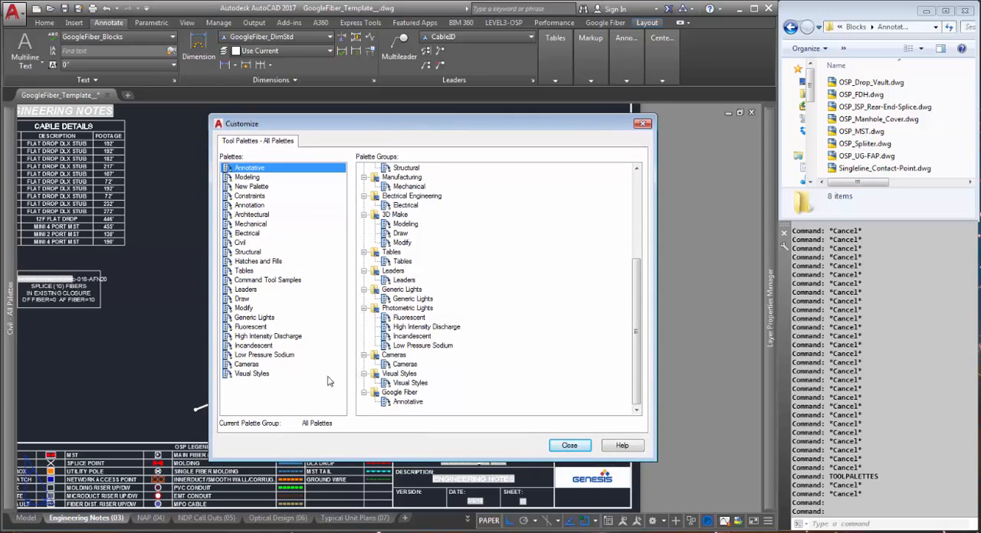
pyautogui.rightClick(251, 397)
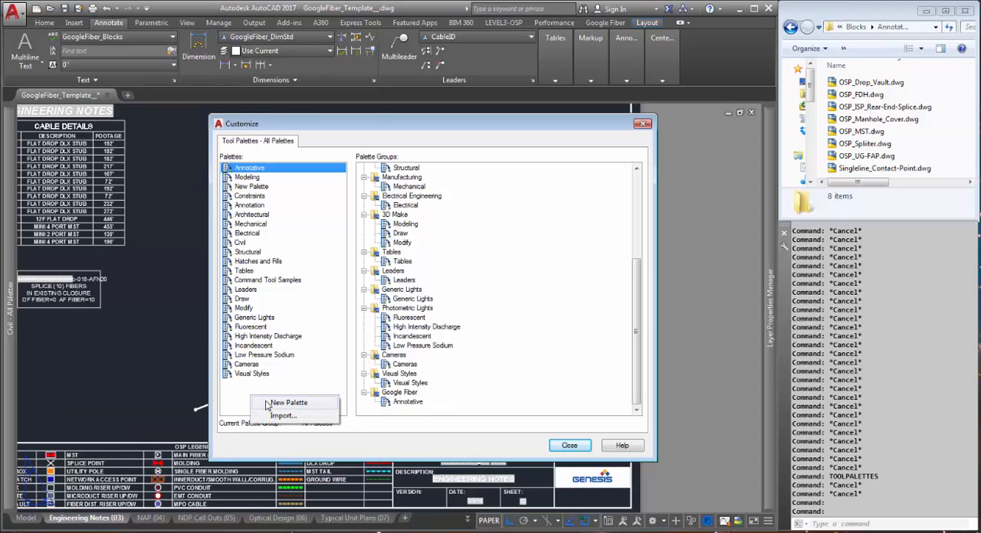
pyautogui.click(284, 403)
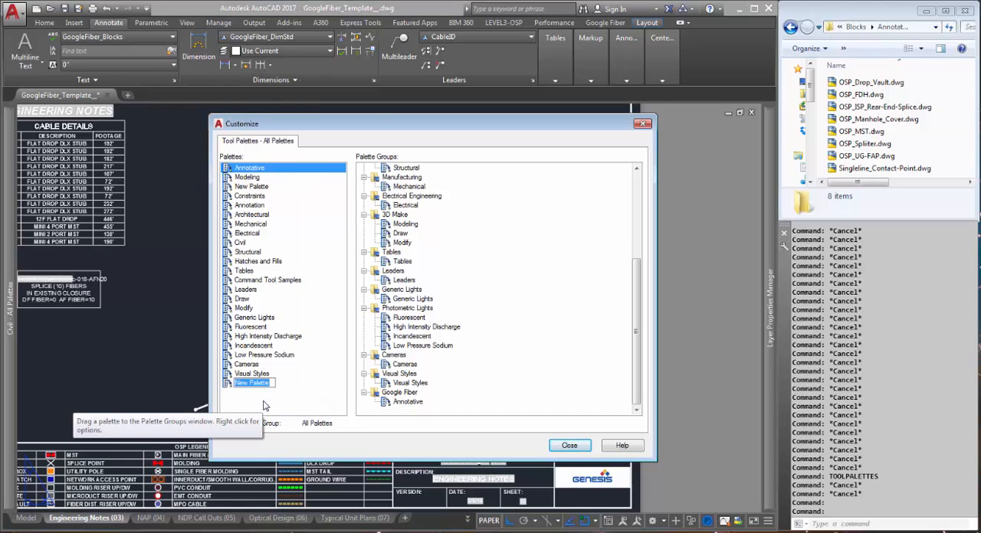
pyautogui.write('P')
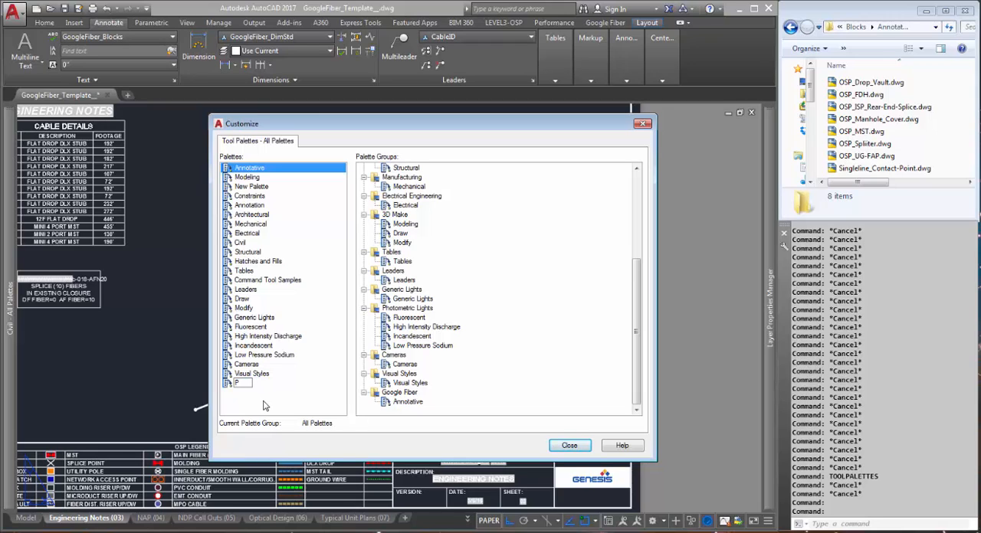
pyautogui.write('aperspace')
pyautogui.press('Return')
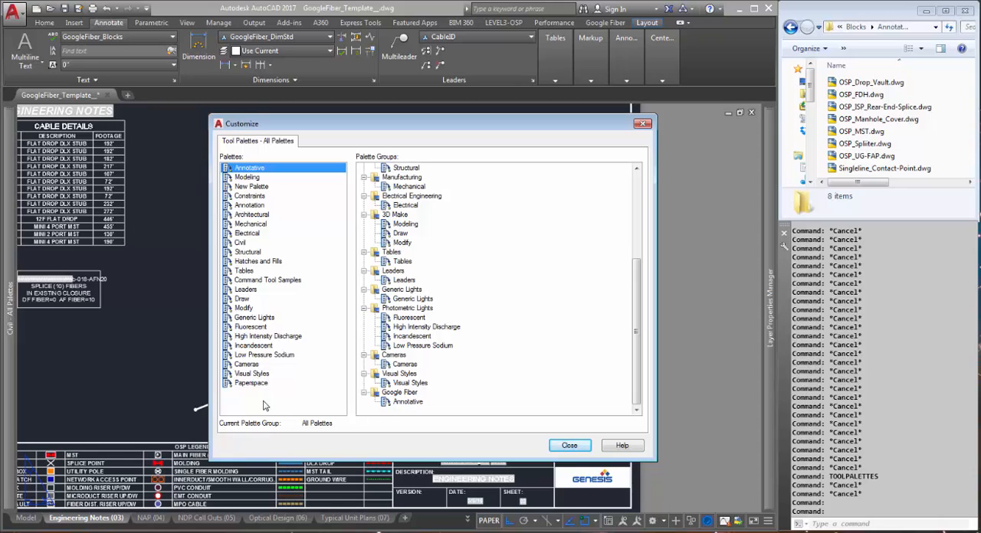
# Delete the existing Google Fiber palette group and create a new top-level group named Google Fiber
pyautogui.rightClick(482, 399)
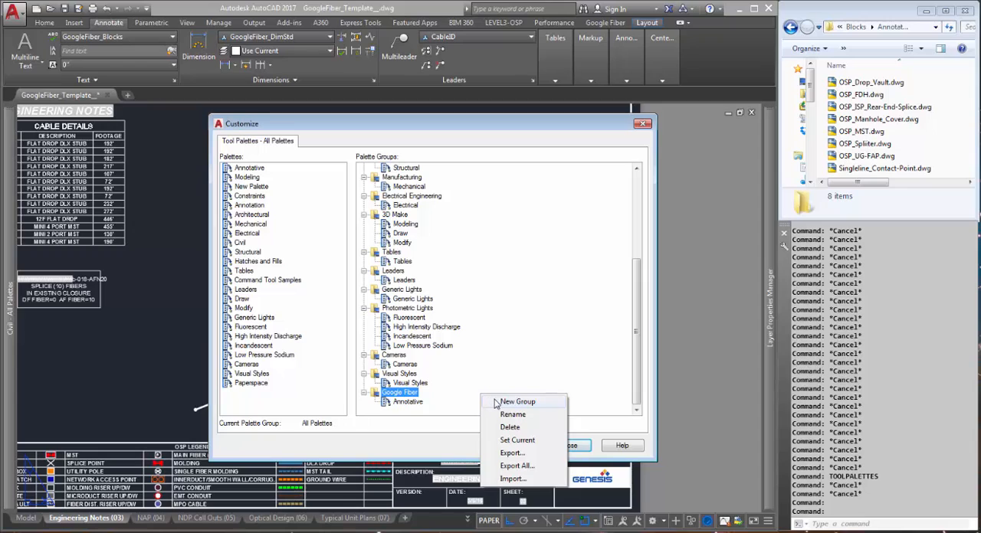
pyautogui.click(516, 431)
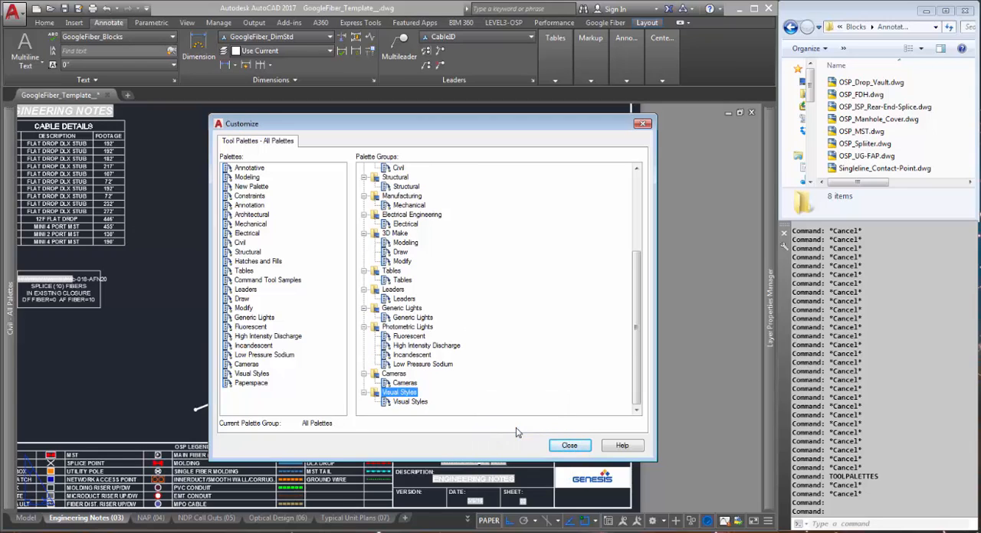
pyautogui.rightClick(493, 404)
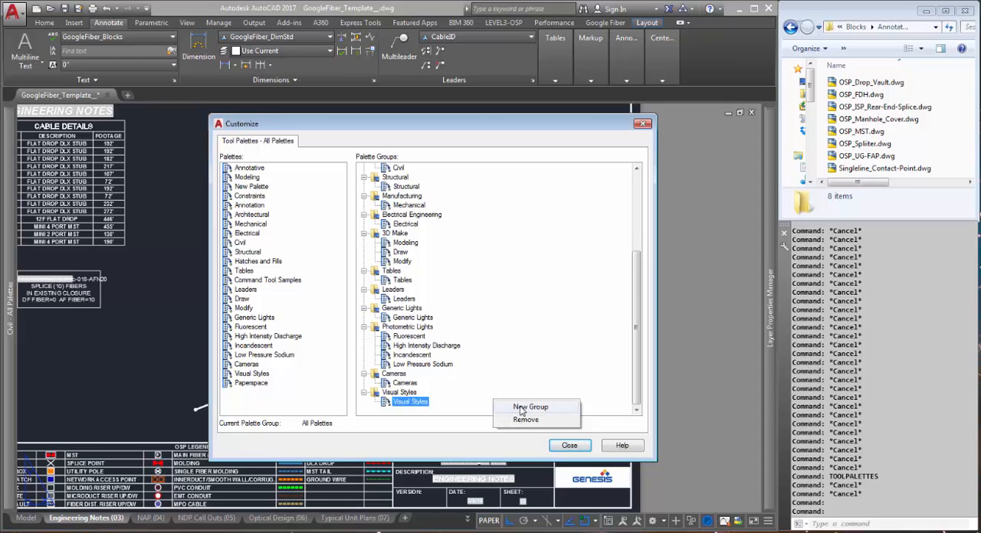
pyautogui.click(520, 408)
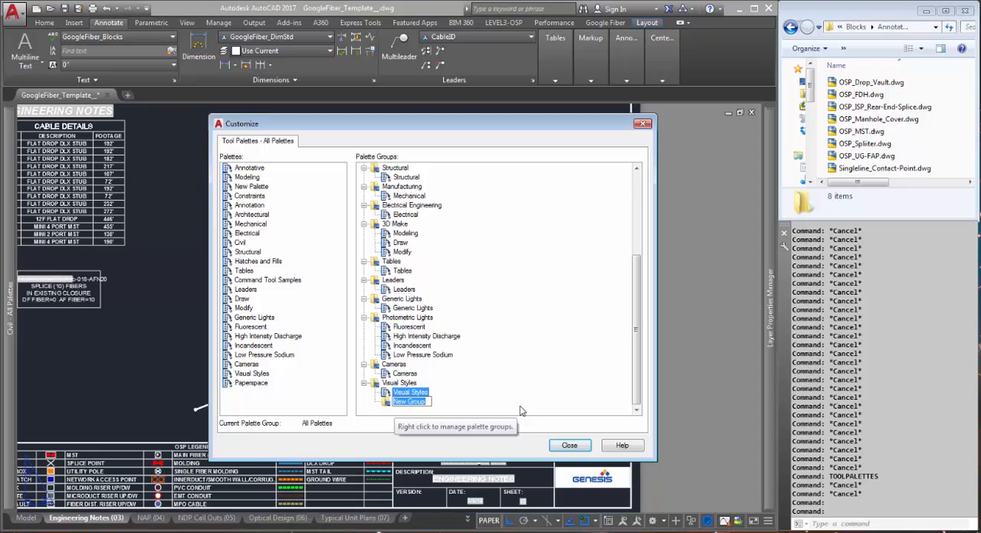
pyautogui.write('Go')
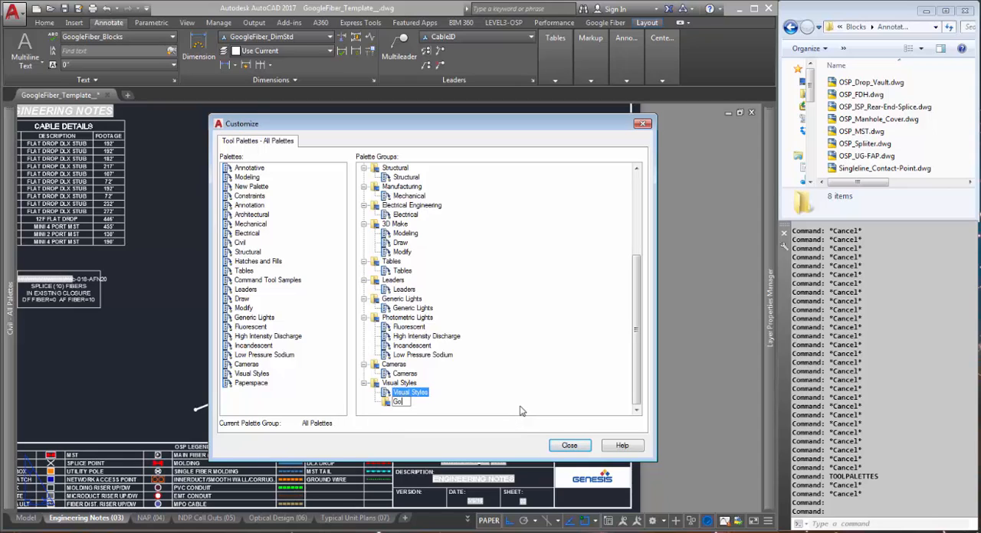
pyautogui.write('ogle Fiber')
pyautogui.press('Return')
pyautogui.moveTo(387, 400)
pyautogui.mouseDown()
pyautogui.moveTo(381, 162)
pyautogui.moveTo(378, 394)
pyautogui.moveTo(366, 417)
pyautogui.moveTo(369, 381)
pyautogui.moveTo(373, 403)
pyautogui.mouseUp()
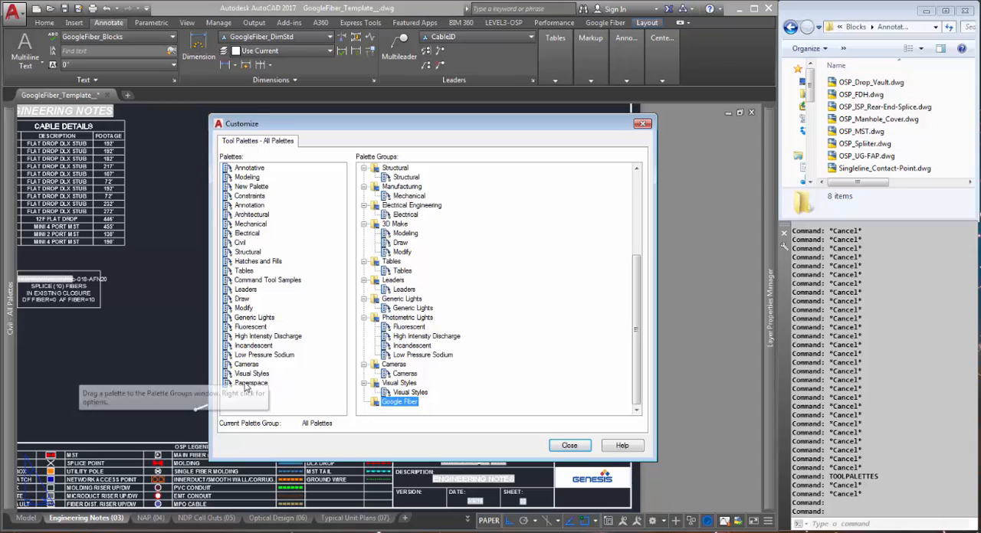
# Add the Paperspace palette and a newly created palette named Annotative to the Google Fiber group
pyautogui.moveTo(251, 384); pyautogui.dragTo(394, 413)
pyautogui.rightClick(264, 400)
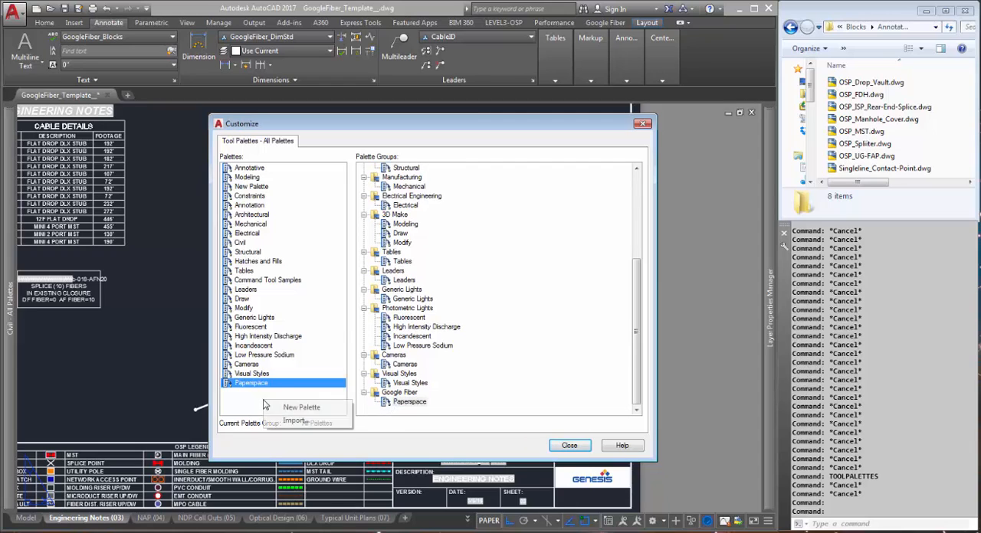
pyautogui.click(292, 409)
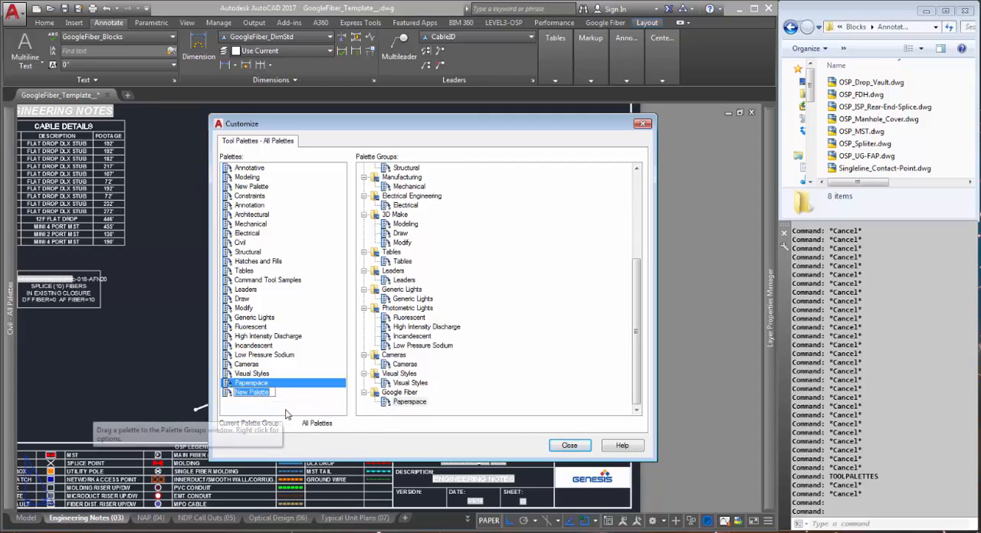
pyautogui.write('A')
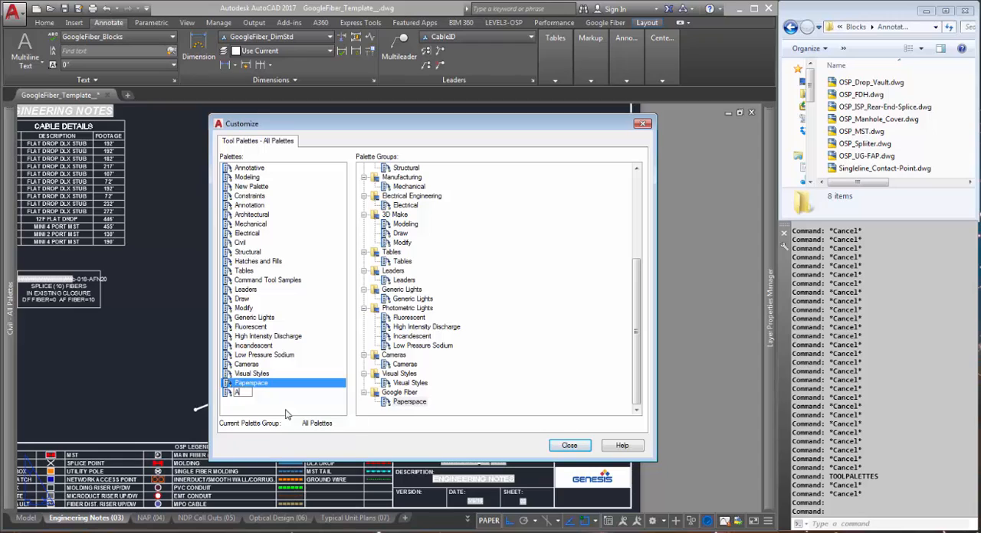
pyautogui.write('nnotative')
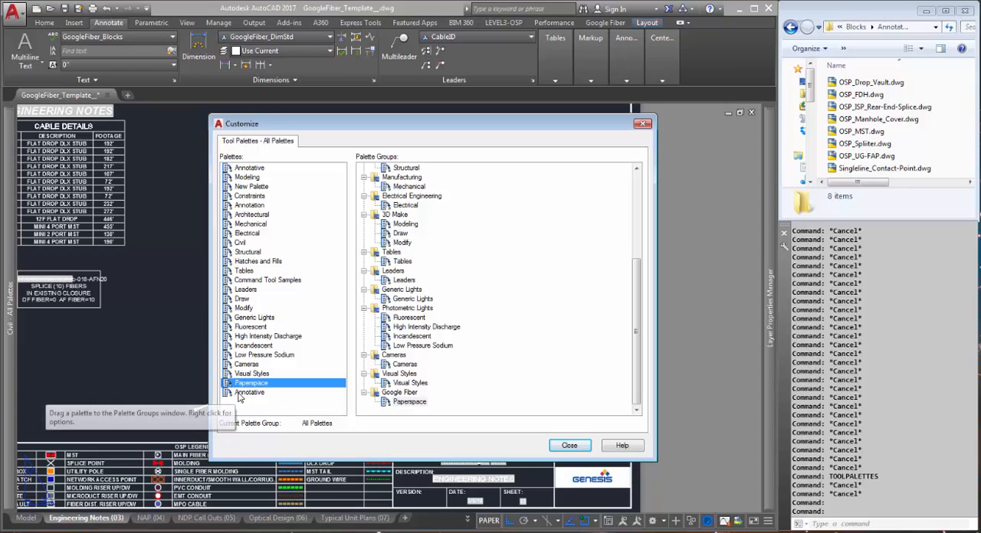
pyautogui.press('Return')
pyautogui.moveTo(280, 408)
pyautogui.mouseDown()
pyautogui.moveTo(398, 421)
pyautogui.moveTo(399, 405)
pyautogui.mouseUp()
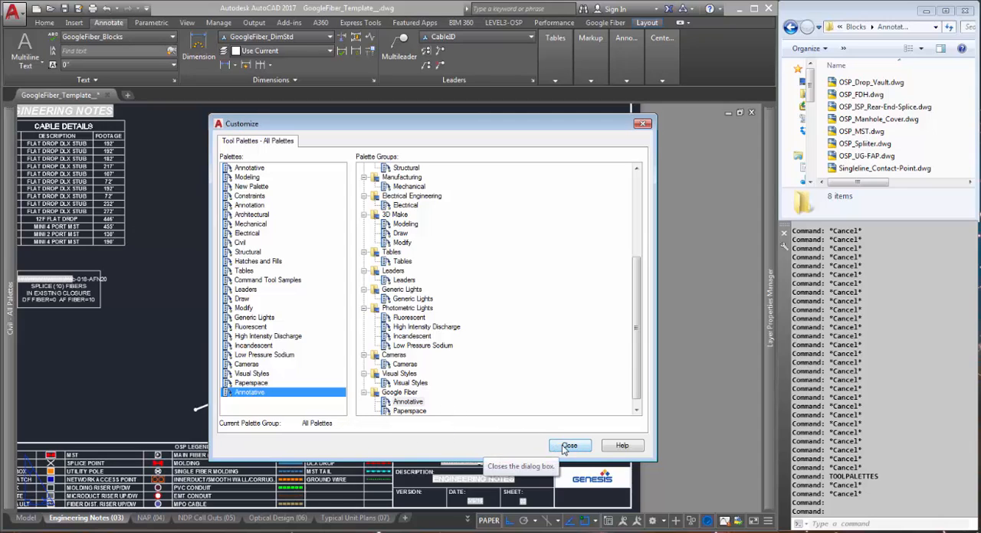
# Collapse every palette group except Google Fiber, from Visual Styles up to Annotation and Design
pyautogui.click(364, 373)
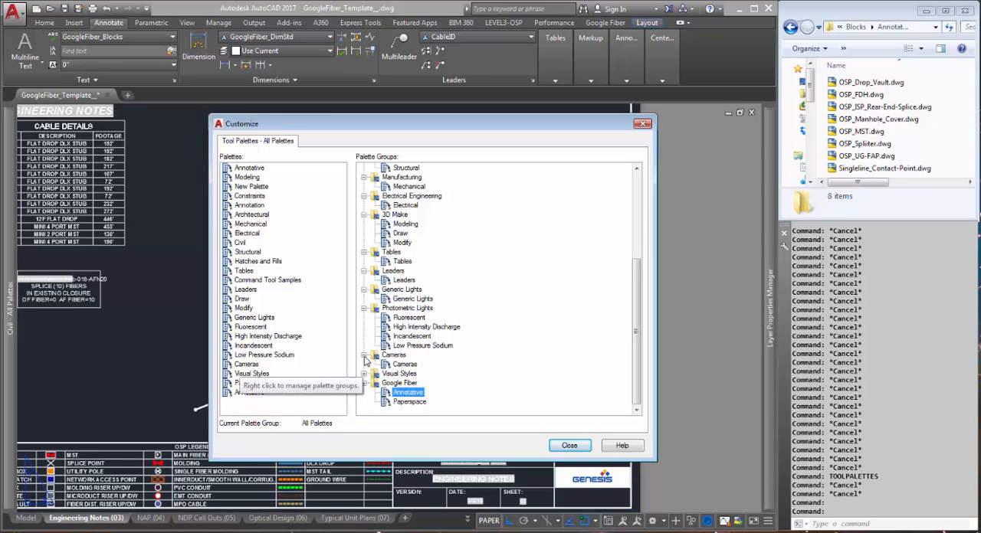
pyautogui.click(365, 356)
pyautogui.click(366, 318)
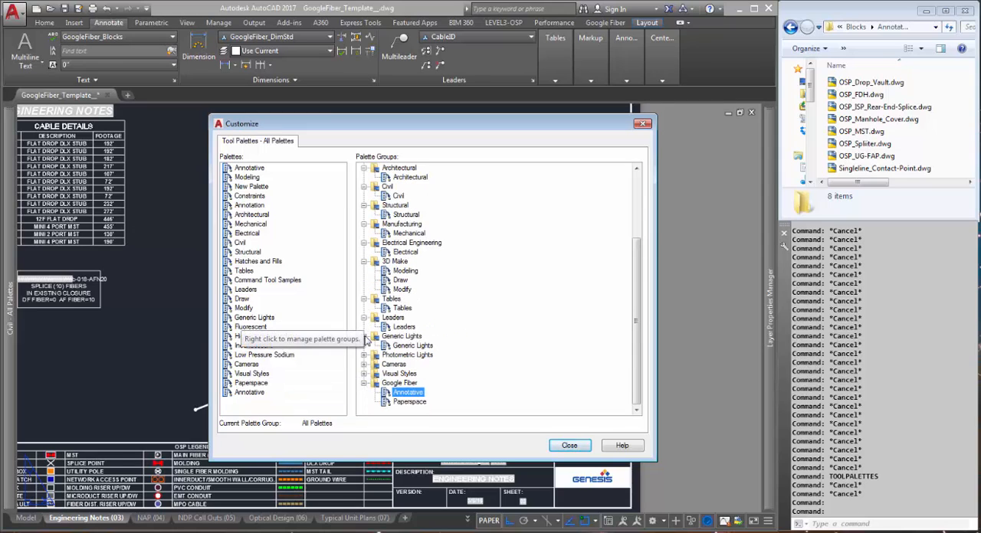
pyautogui.click(365, 334)
pyautogui.click(365, 328)
pyautogui.click(366, 317)
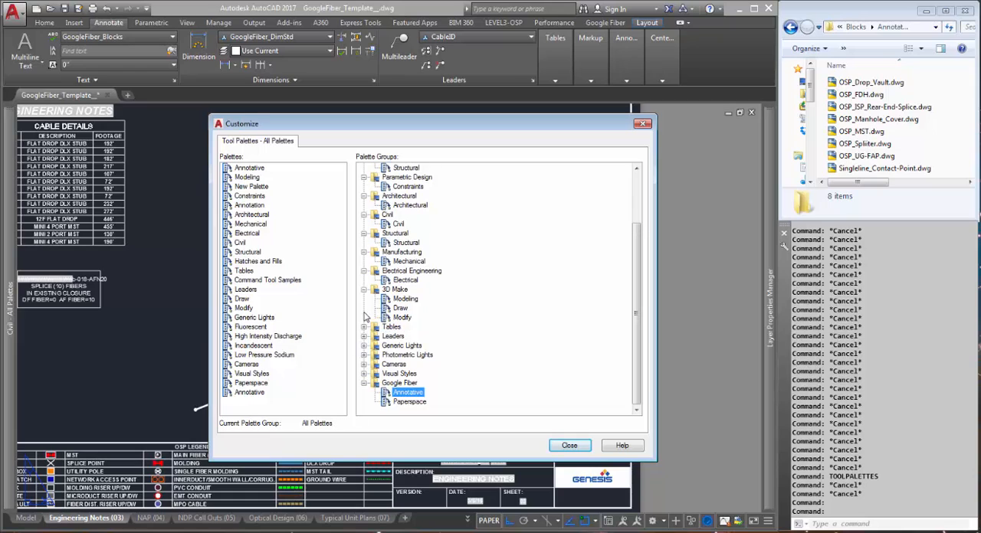
pyautogui.click(366, 289)
pyautogui.click(365, 299)
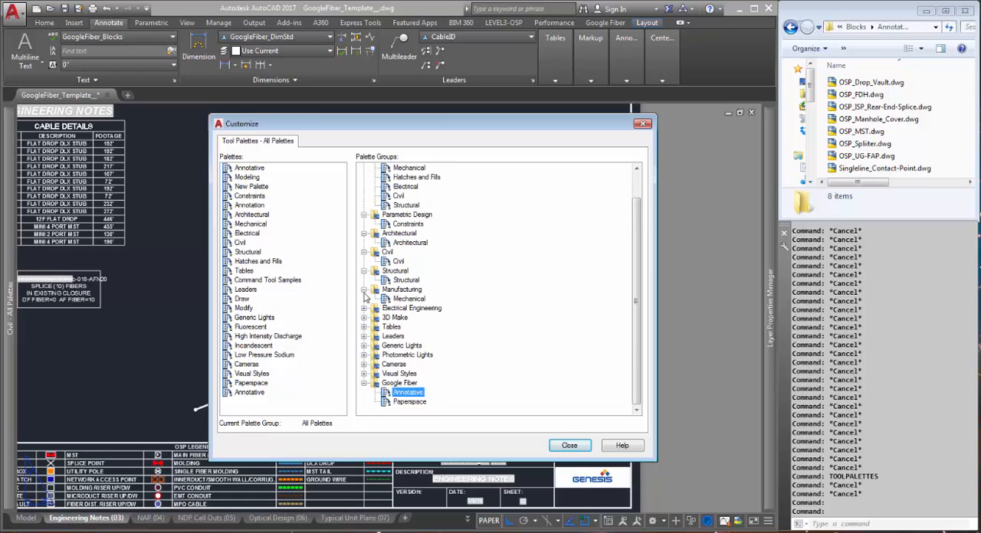
pyautogui.click(365, 290)
pyautogui.click(365, 281)
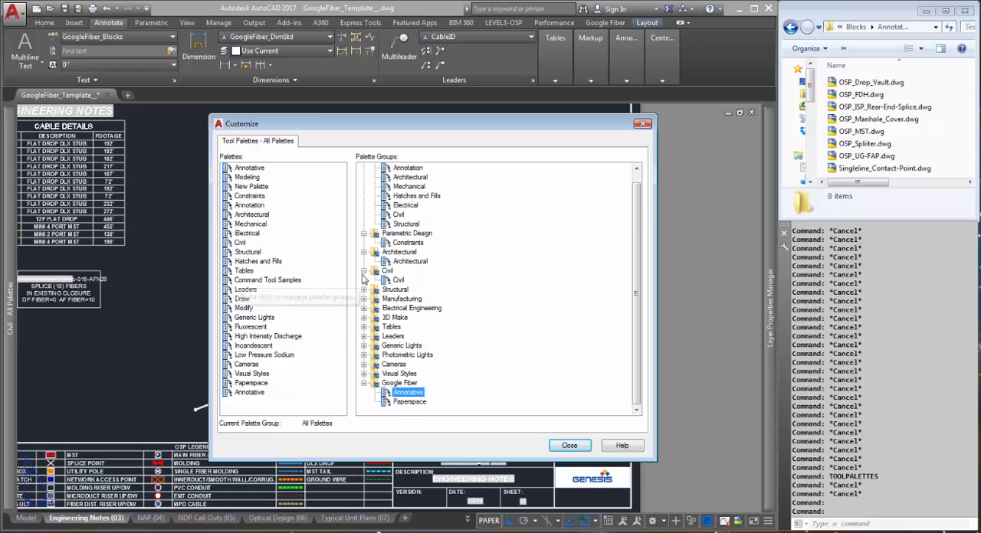
pyautogui.click(365, 271)
pyautogui.click(365, 262)
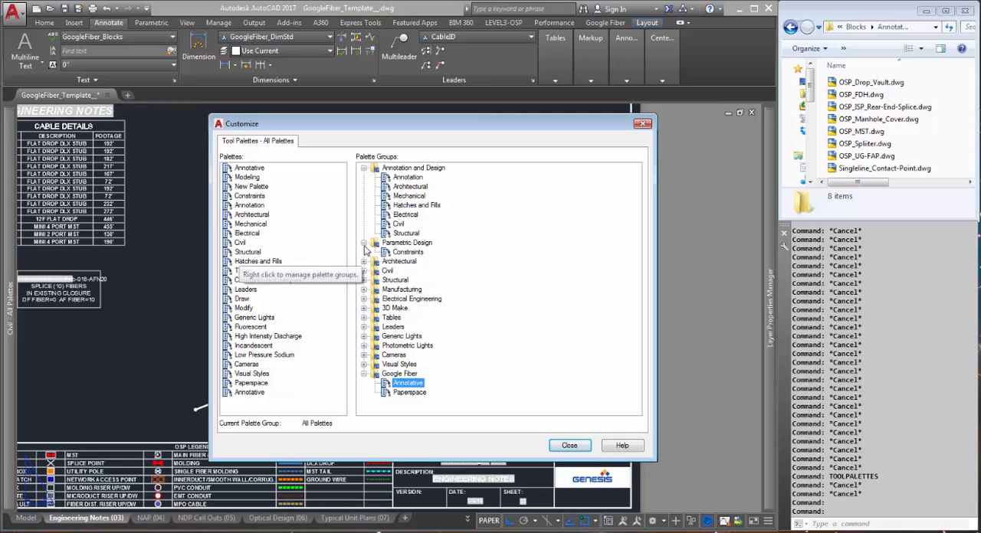
pyautogui.click(365, 244)
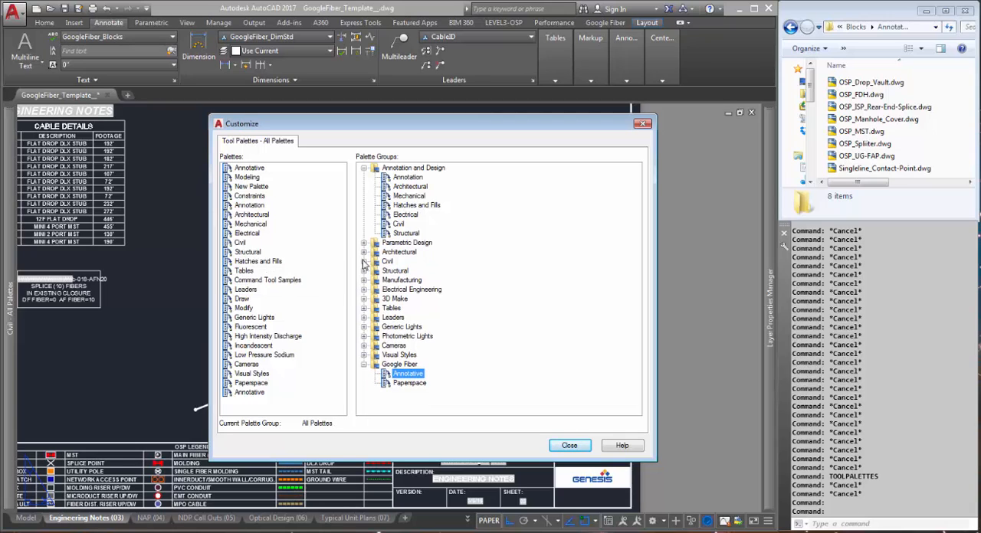
pyautogui.click(365, 169)
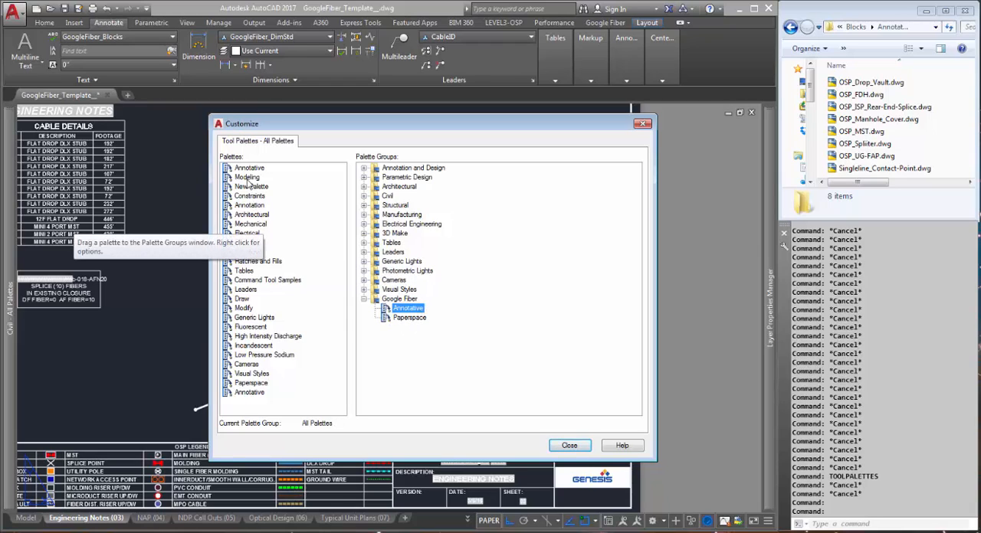
# Add the existing Hatches and Fills palette to the Google Fiber group and close the palette customization
pyautogui.moveTo(253, 170)
pyautogui.mouseDown()
pyautogui.moveTo(407, 316)
pyautogui.moveTo(364, 288)
pyautogui.moveTo(271, 166)
pyautogui.mouseUp()
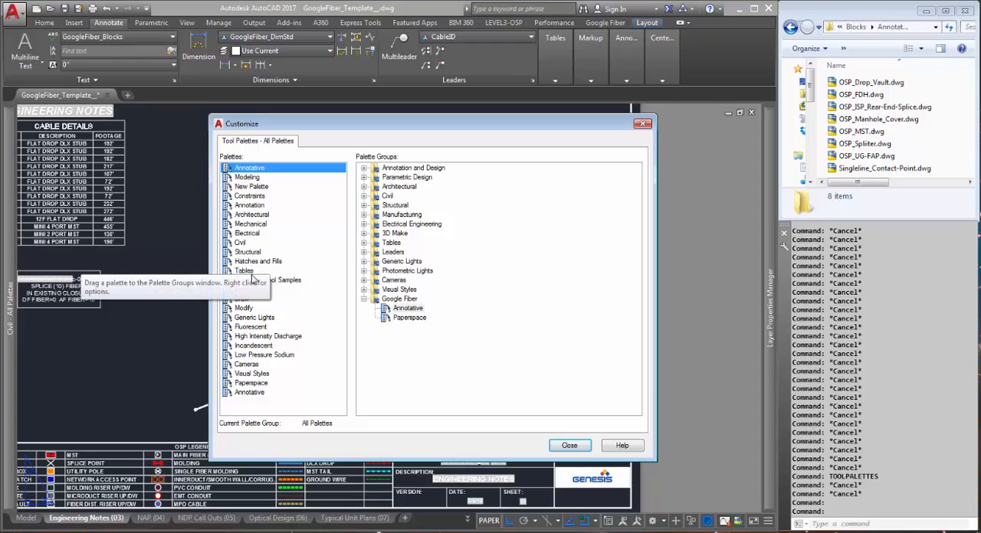
pyautogui.click(243, 299)
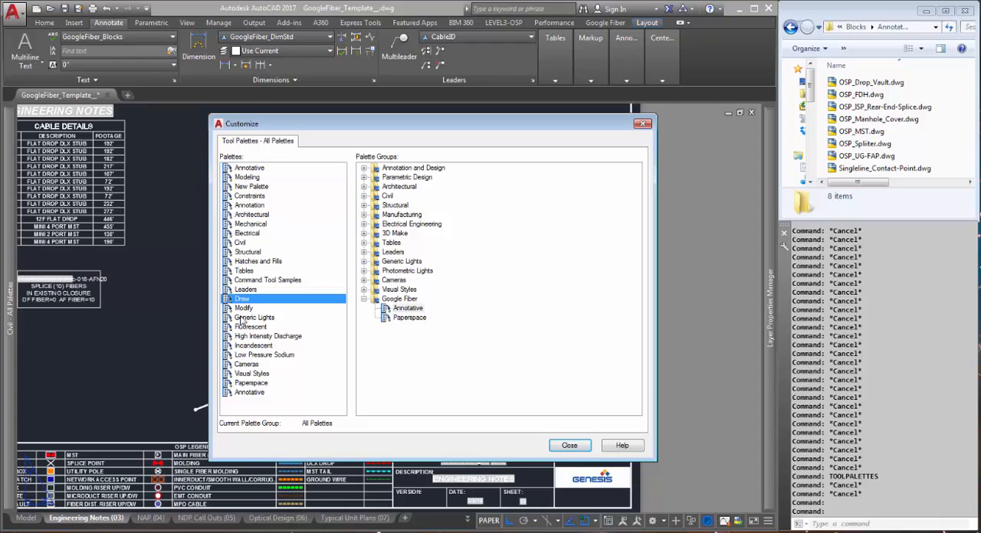
pyautogui.moveTo(247, 263); pyautogui.dragTo(399, 314)
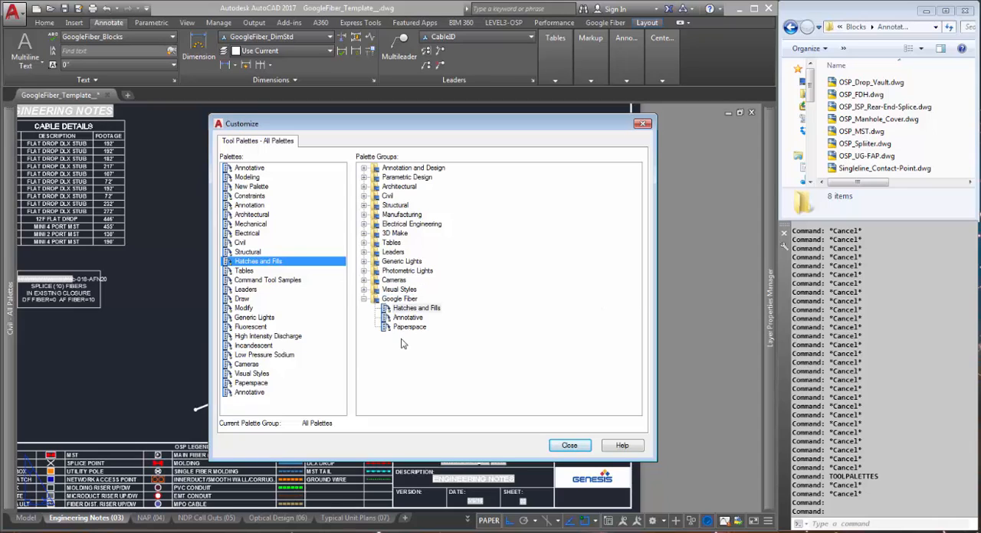
pyautogui.click(427, 310)
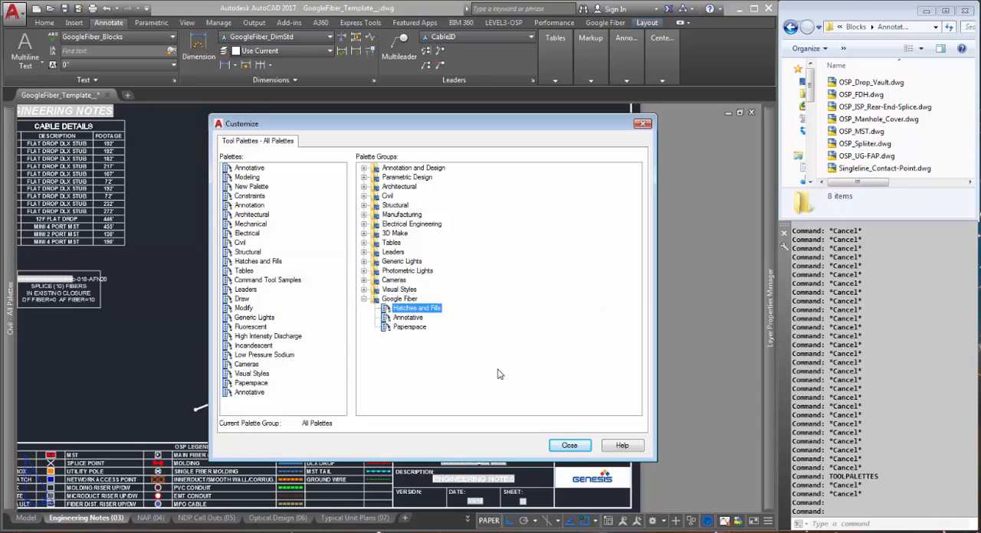
pyautogui.click(570, 446)
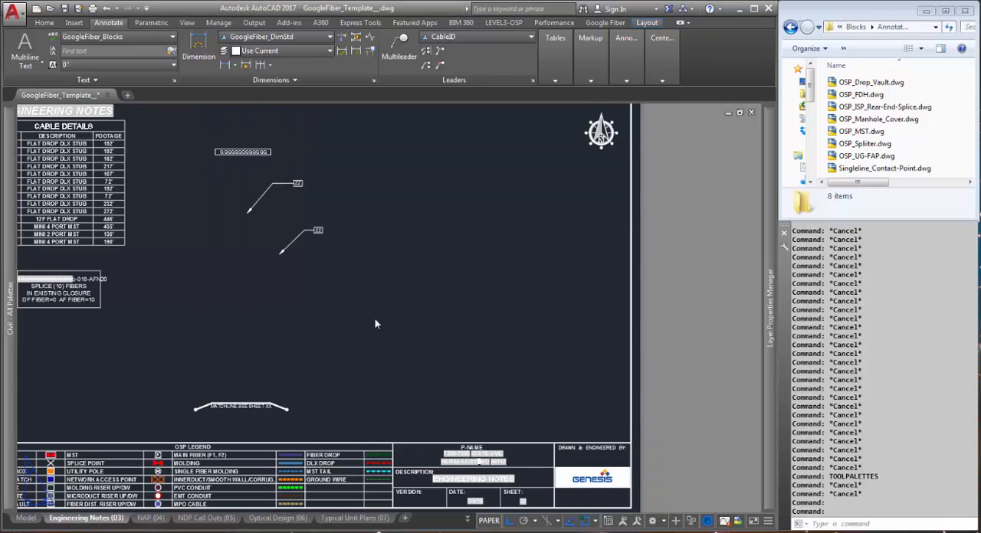
# Switch the tool palettes from All Palettes to the Google Fiber group
pyautogui.moveTo(14, 441)
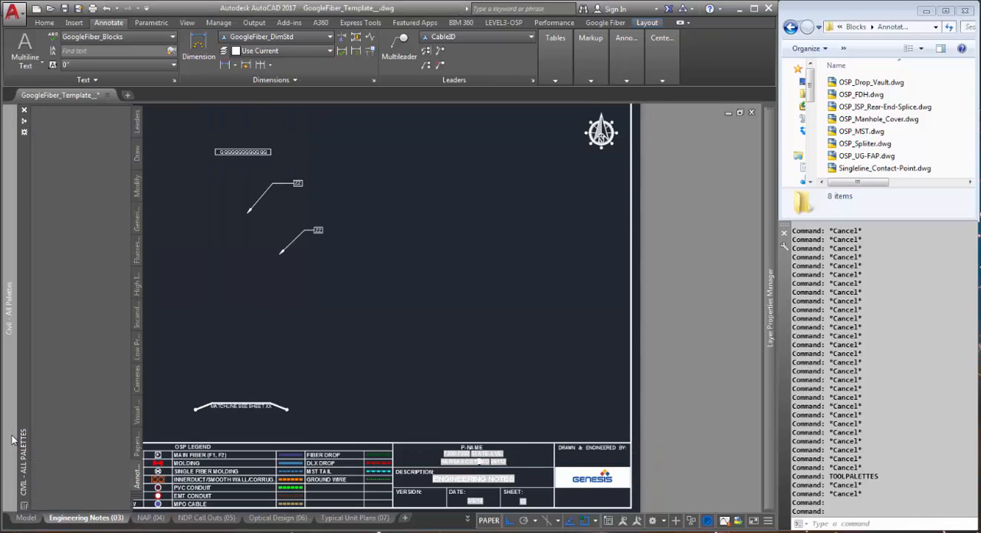
pyautogui.click(24, 138)
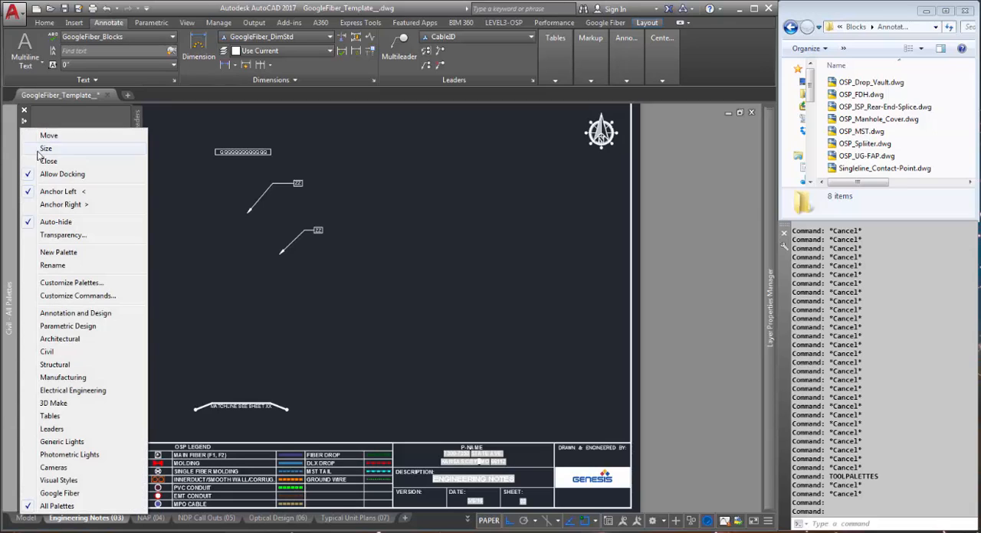
pyautogui.click(82, 494)
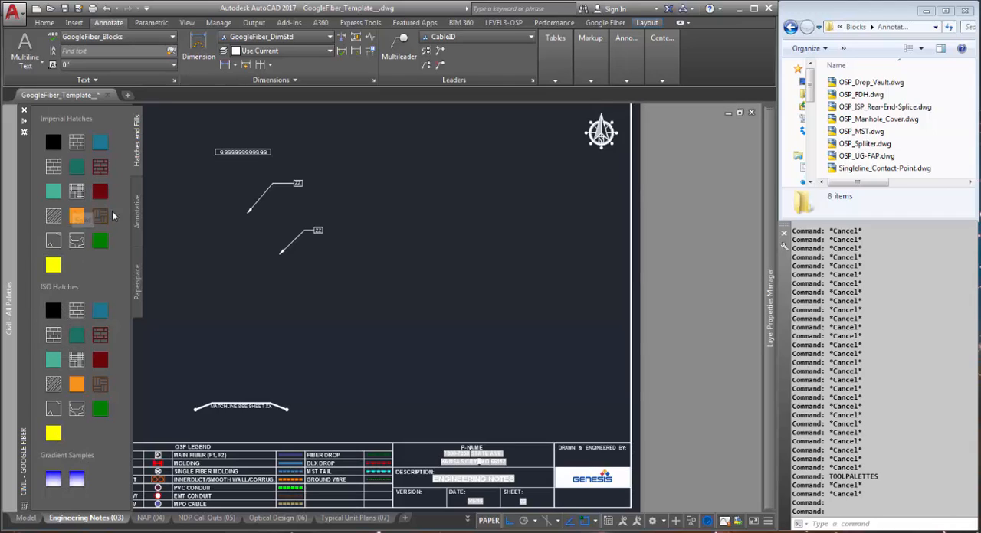
# Add all the block drawings in the Annotative folder, OSP_Drop_Vault through Singleline_Contact-Point, to the Annotative palette
pyautogui.click(137, 214)
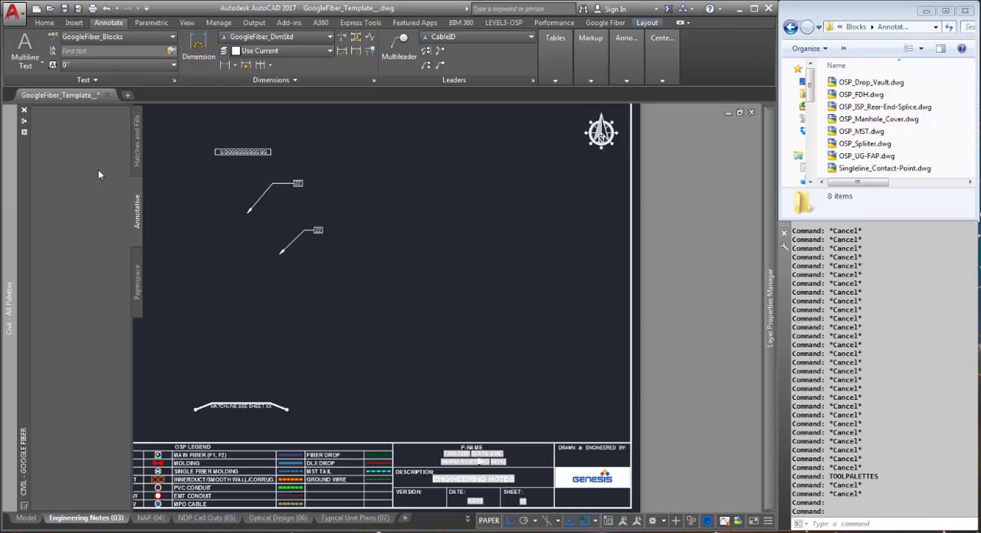
pyautogui.moveTo(938, 81); pyautogui.dragTo(868, 174)
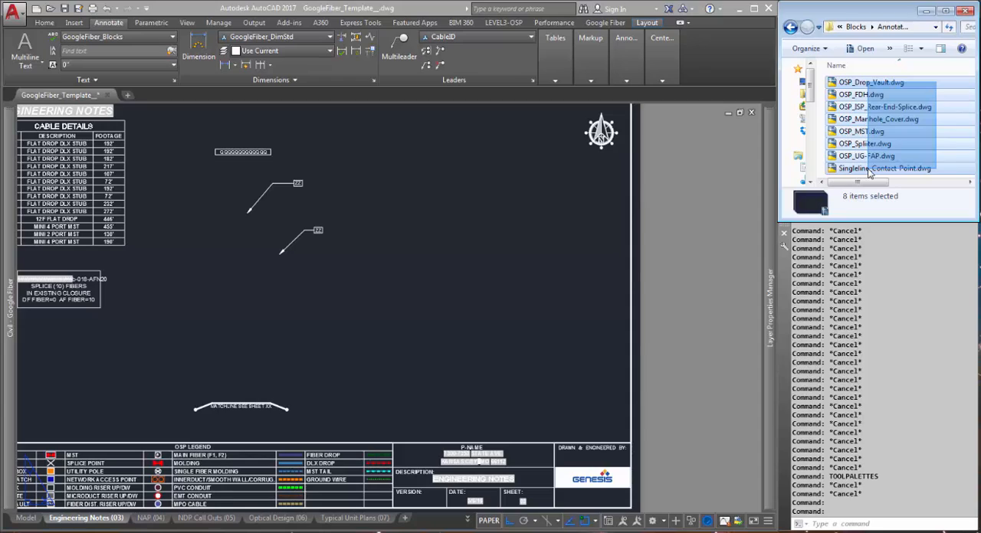
pyautogui.moveTo(870, 173); pyautogui.dragTo(870, 171)
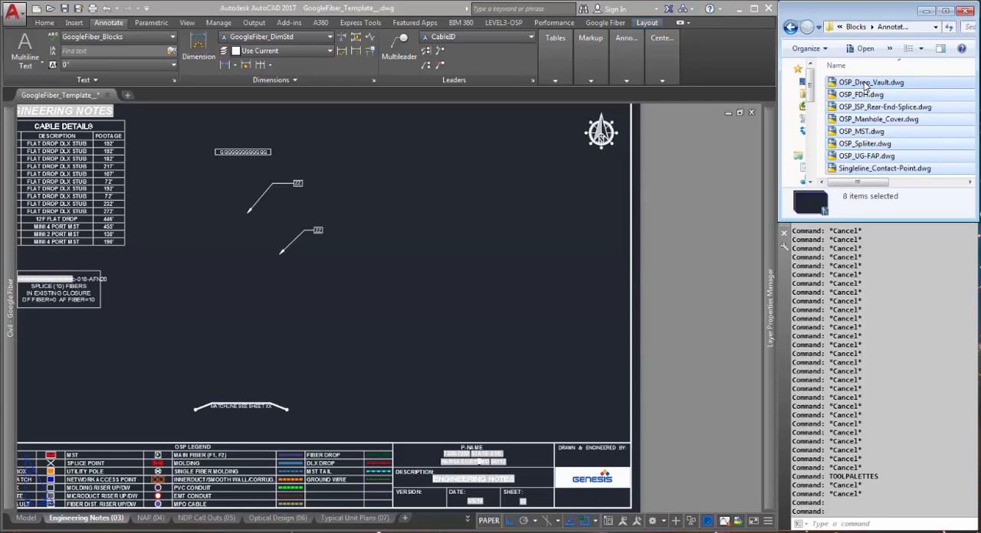
pyautogui.moveTo(866, 86)
pyautogui.mouseDown()
pyautogui.moveTo(673, 153)
pyautogui.moveTo(461, 245)
pyautogui.moveTo(107, 280)
pyautogui.moveTo(10, 253)
pyautogui.moveTo(75, 191)
pyautogui.mouseUp()
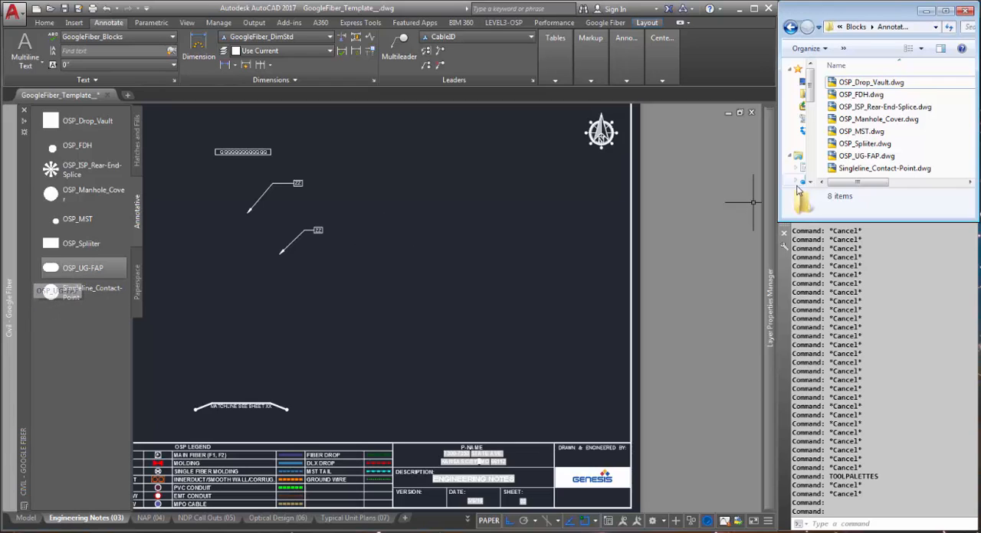
# Add ID_Duct, ID_Fiber and ID_MST from the parent Blocks folder to the Paperspace palette
pyautogui.click(856, 27)
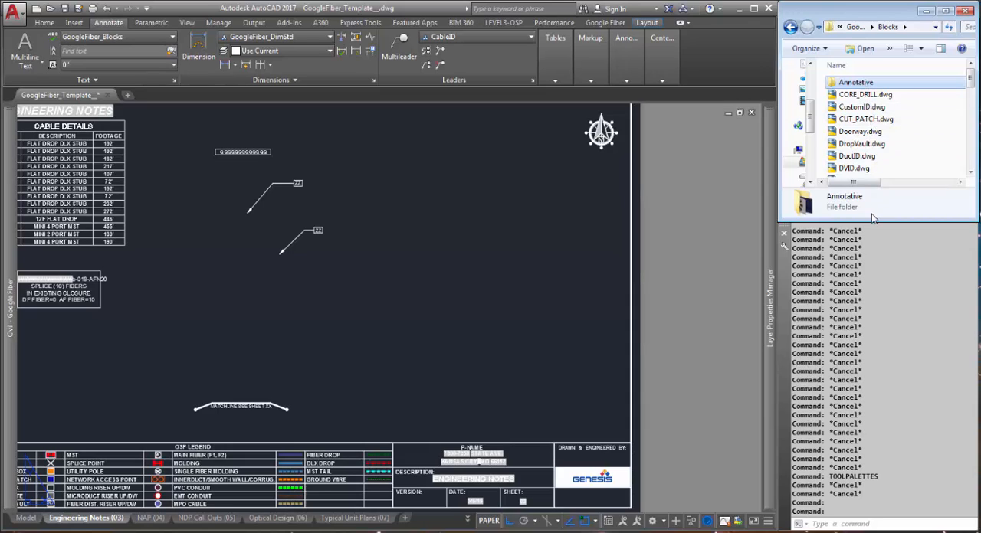
pyautogui.click(870, 156)
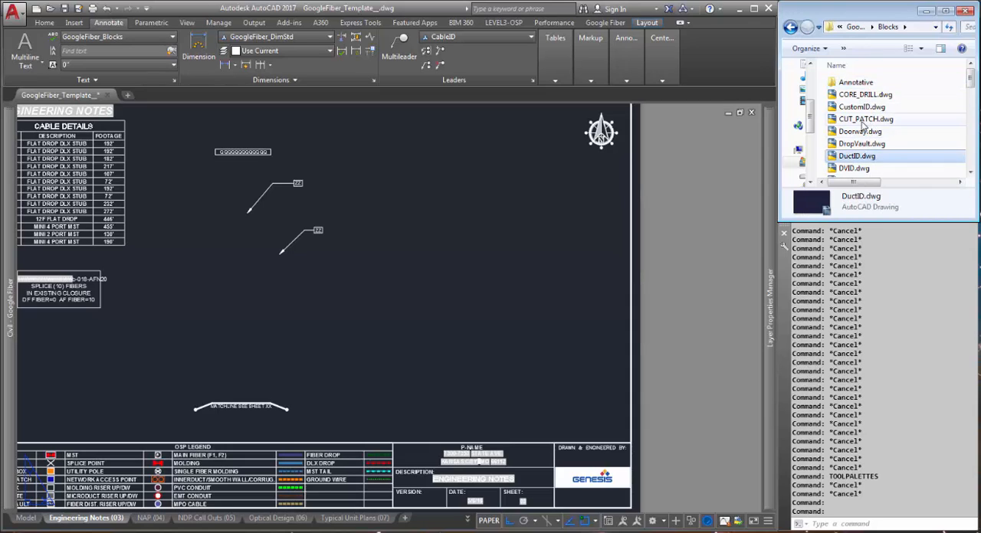
pyautogui.scroll(-2, 862, 124)
pyautogui.scroll(-1, 864, 125)
pyautogui.scroll(-1, 864, 129)
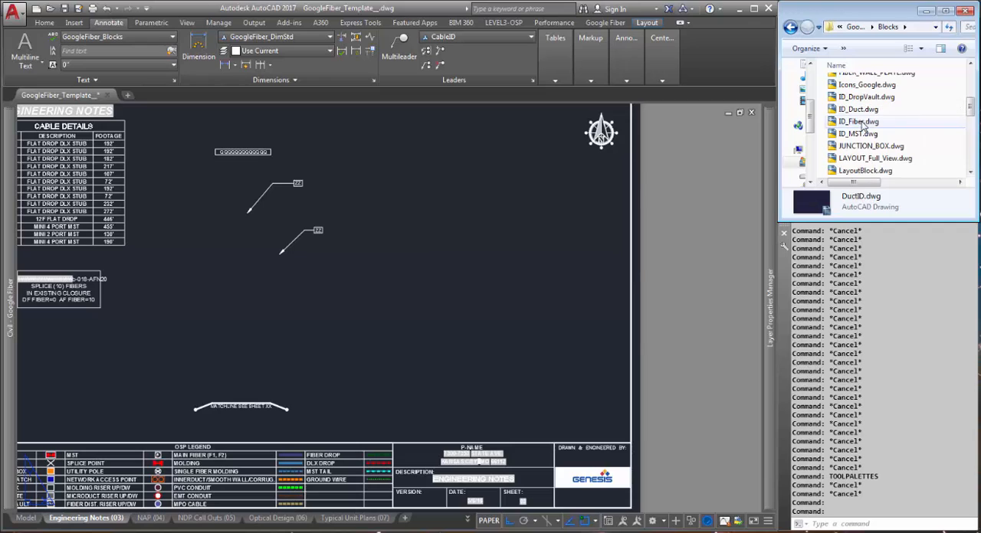
pyautogui.moveTo(10, 298)
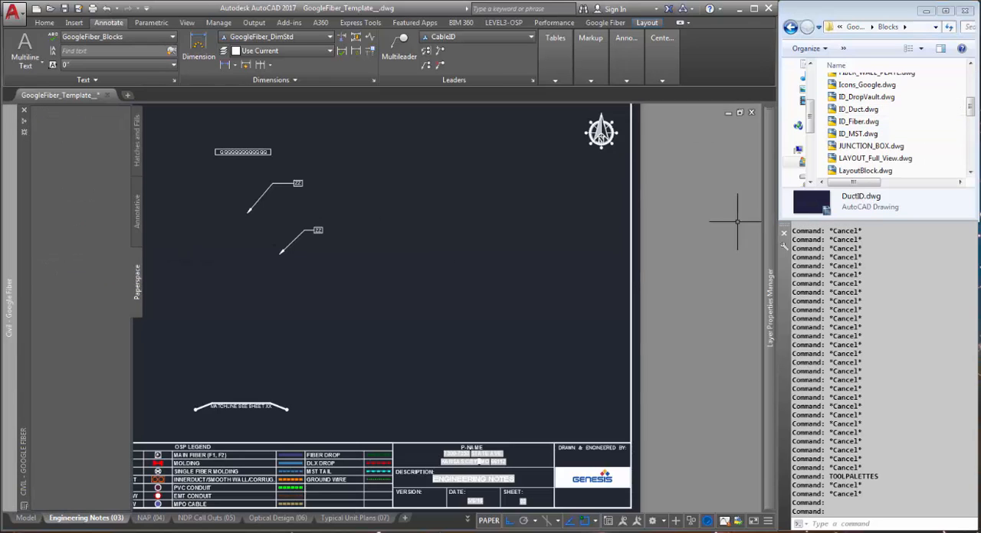
pyautogui.moveTo(912, 112)
pyautogui.mouseDown()
pyautogui.moveTo(424, 281)
pyautogui.moveTo(152, 313)
pyautogui.mouseUp()
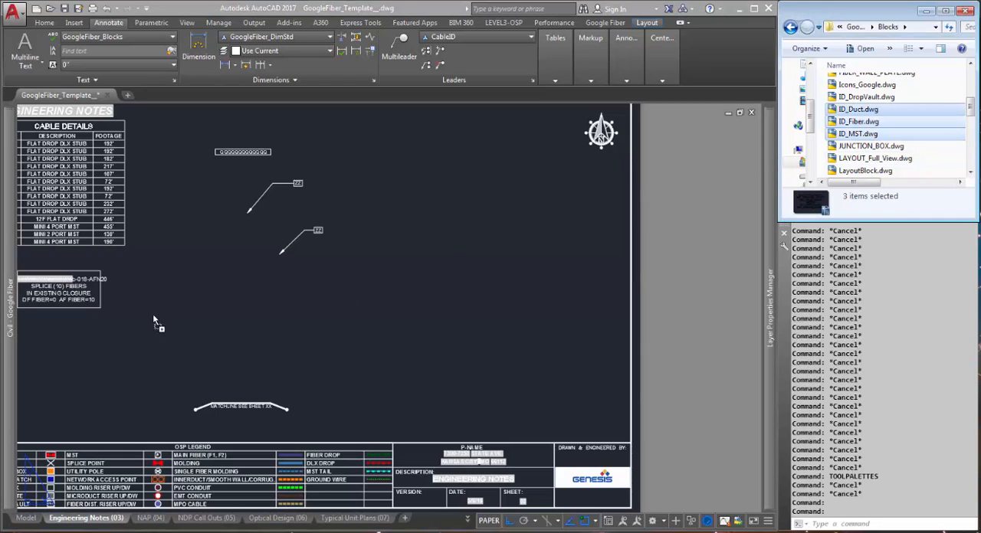
pyautogui.moveTo(26, 349); pyautogui.dragTo(61, 300)
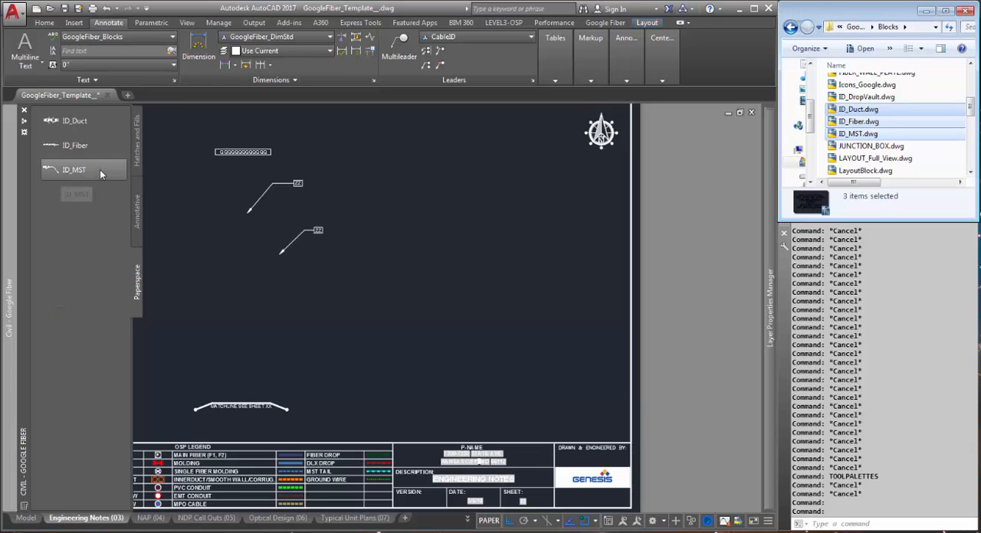
# Set the Paperspace palette's view style to Icon only at the largest image size, applied to the current palette
pyautogui.rightClick(91, 227)
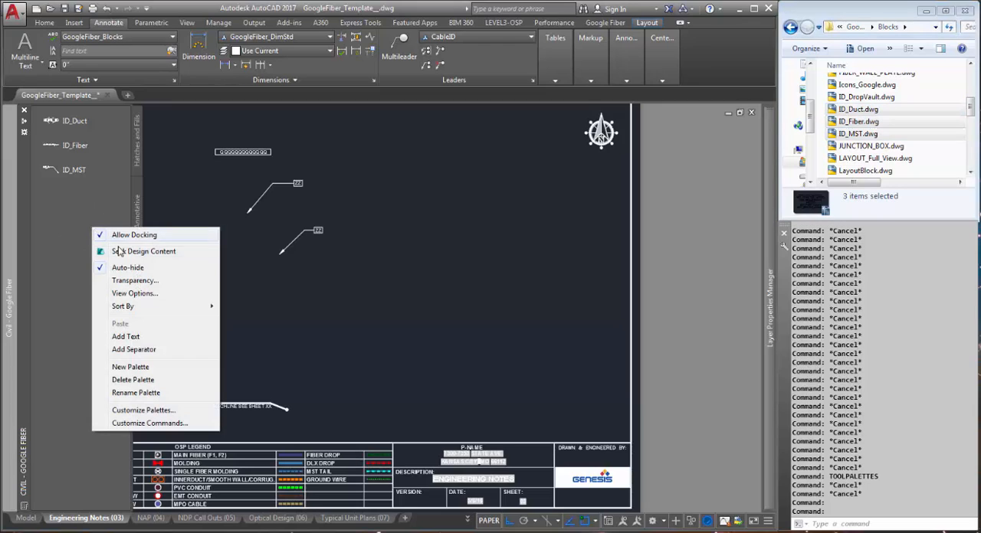
pyautogui.click(137, 294)
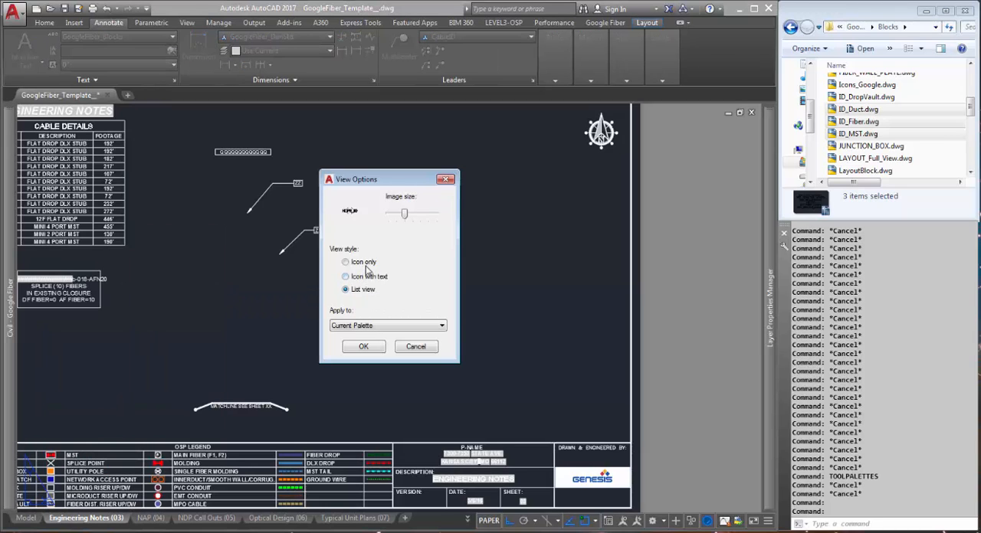
pyautogui.click(364, 263)
pyautogui.moveTo(408, 217); pyautogui.dragTo(439, 222)
pyautogui.click(363, 347)
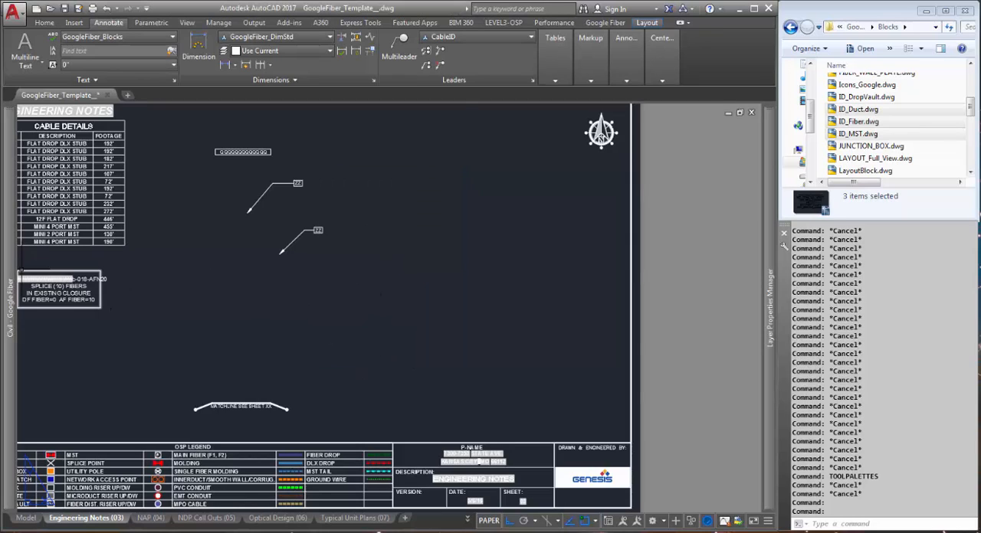
# Add a separator to the Annotative palette and move Singleline_Contact-Point below it
pyautogui.moveTo(10, 274)
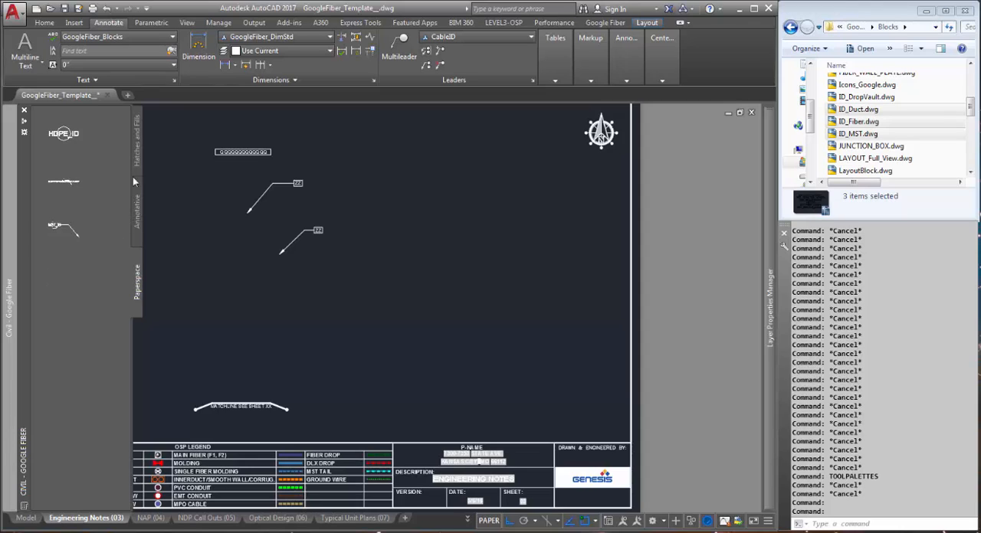
pyautogui.click(138, 210)
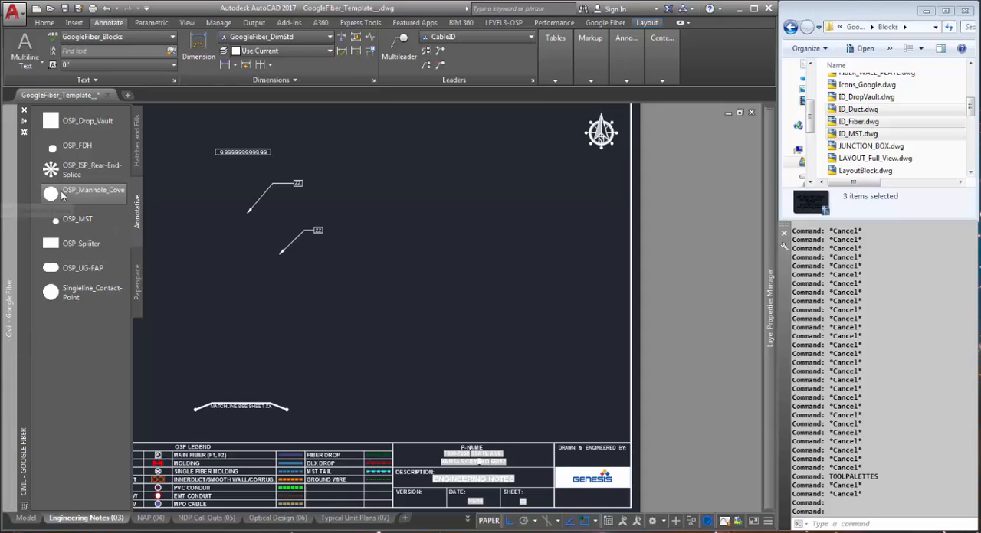
pyautogui.rightClick(82, 328)
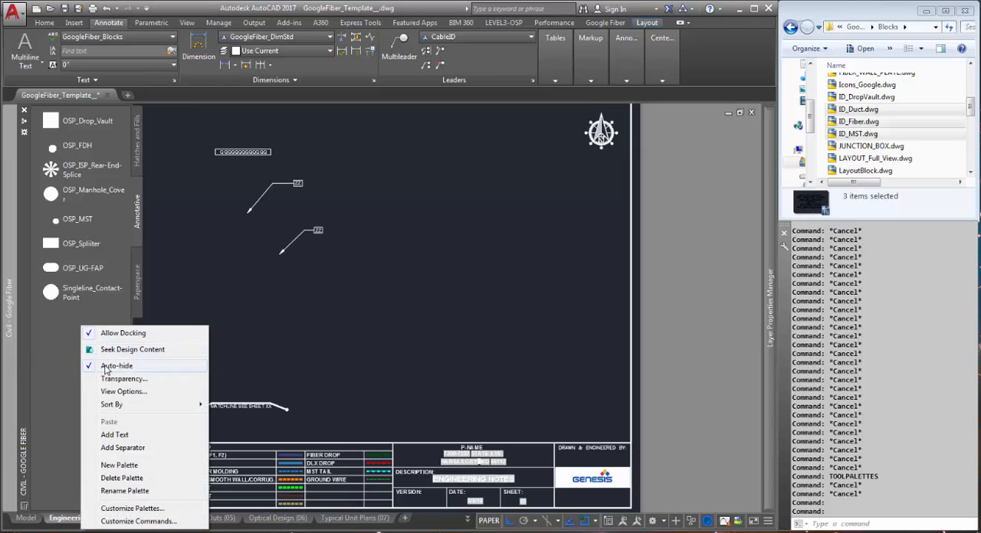
pyautogui.click(123, 448)
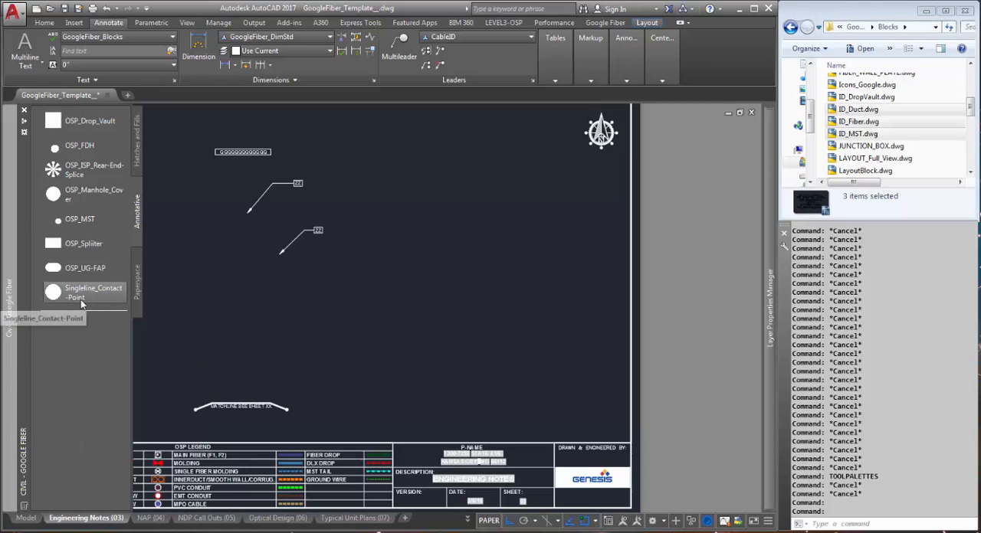
pyautogui.moveTo(80, 295); pyautogui.dragTo(81, 326)
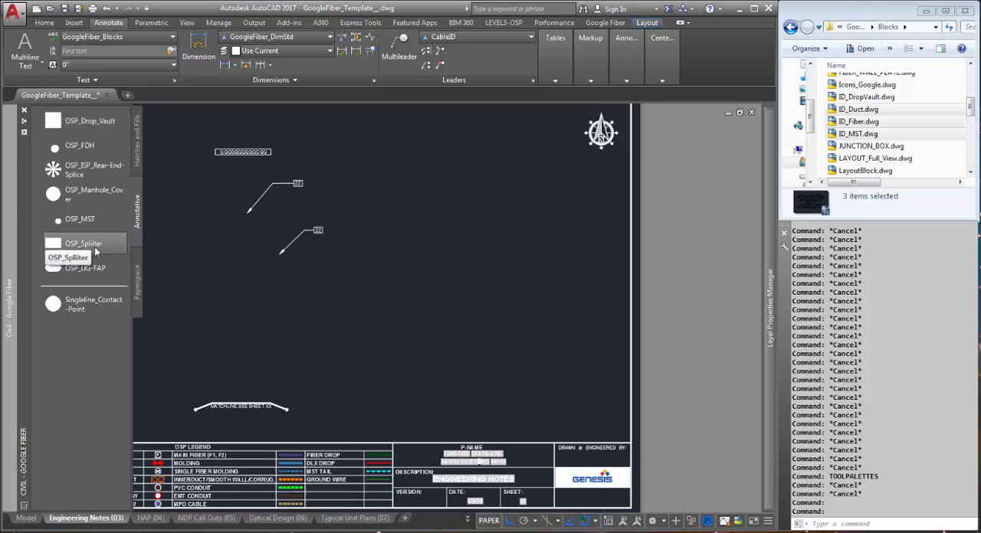
# Add the text label Singleline Icons directly above the separator in the Annotative palette
pyautogui.rightClick(89, 285)
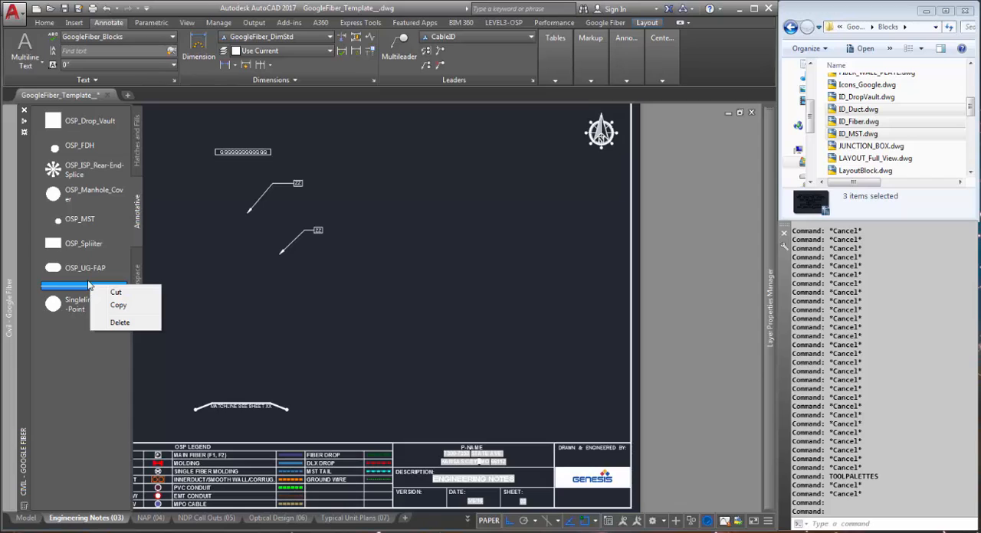
pyautogui.rightClick(90, 285)
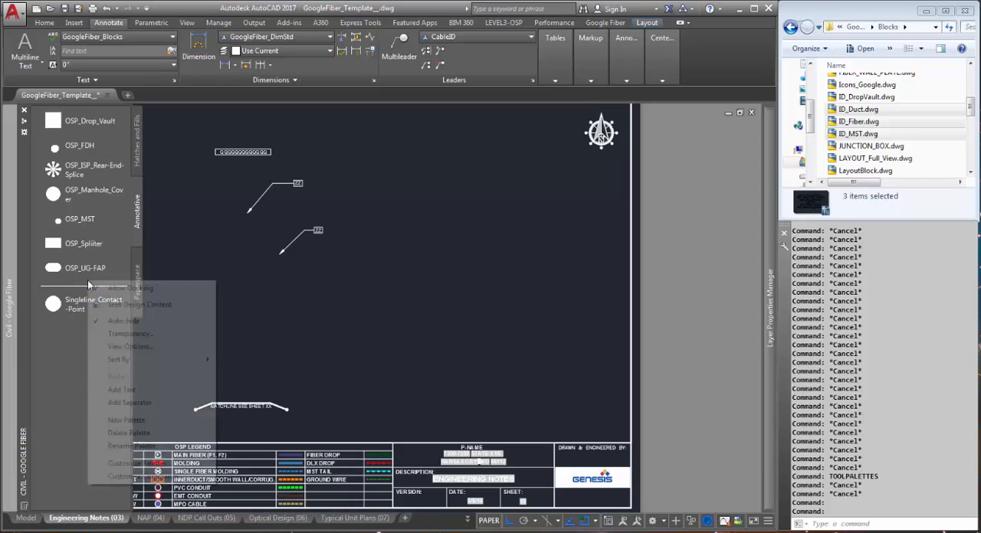
pyautogui.click(121, 390)
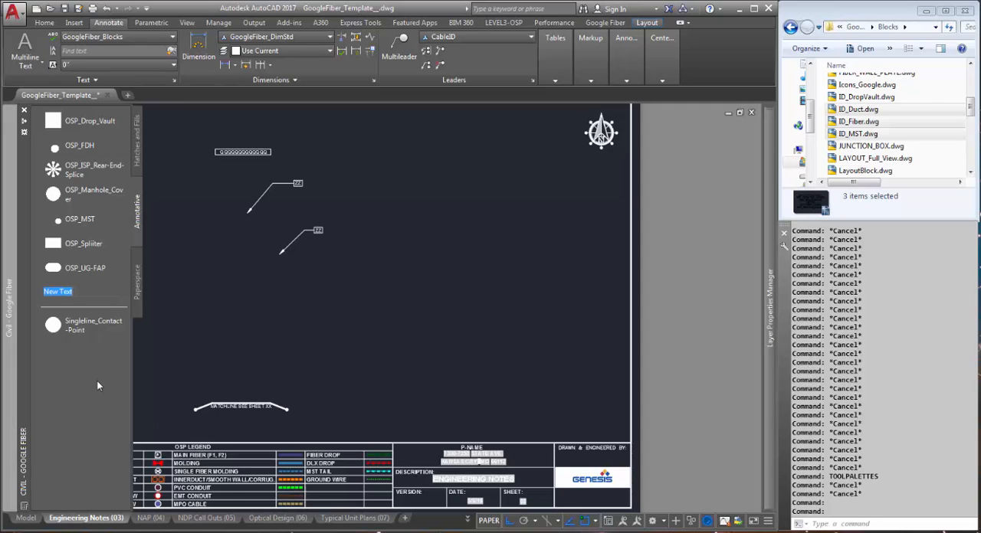
pyautogui.write('Singleline Icons')
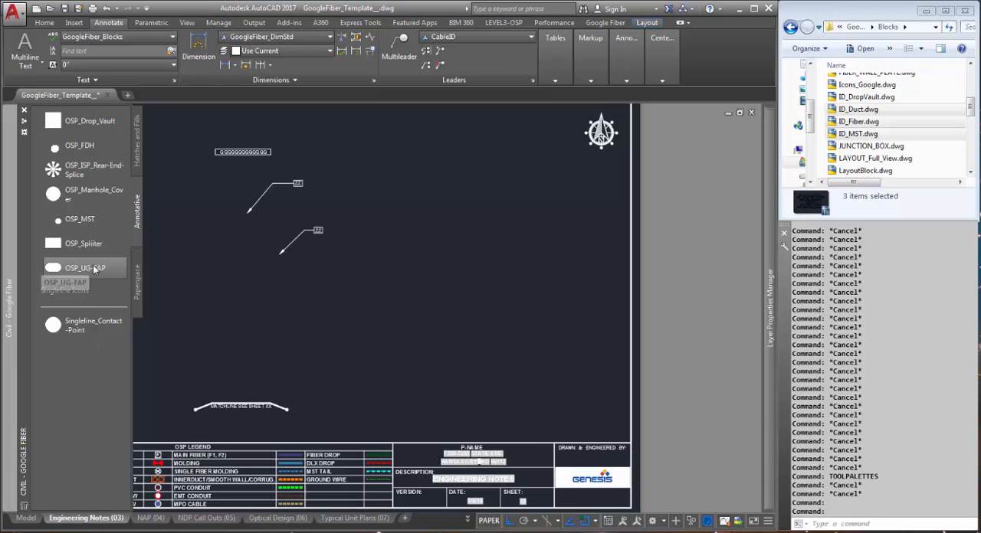
# Move OSP_UG-FAP, OSP_Spliiter, OSP_ISP_Rear-End-Splice, OSP_MST and OSP_FDH below the Singleline Icons separator, in that order
pyautogui.moveTo(86, 267); pyautogui.dragTo(82, 334)
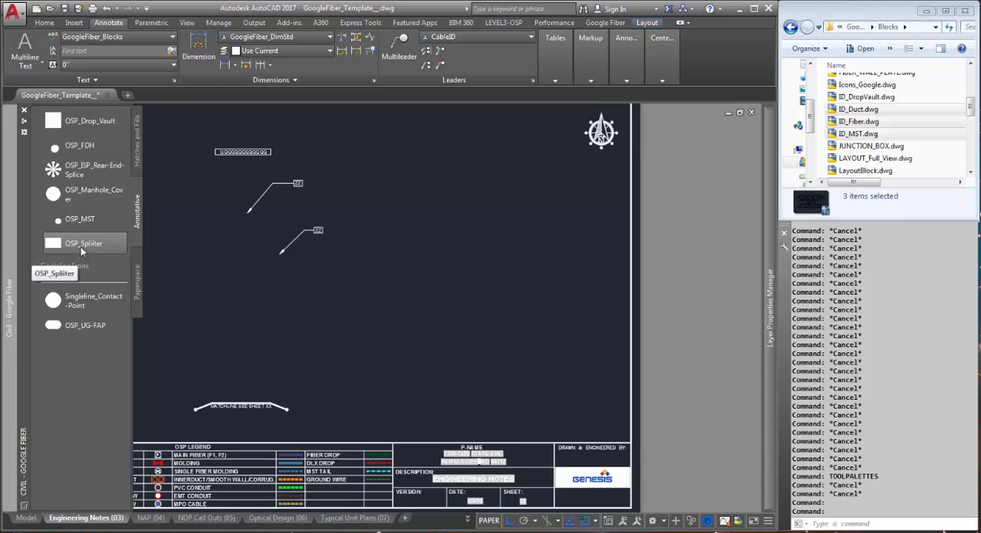
pyautogui.moveTo(79, 248); pyautogui.dragTo(85, 341)
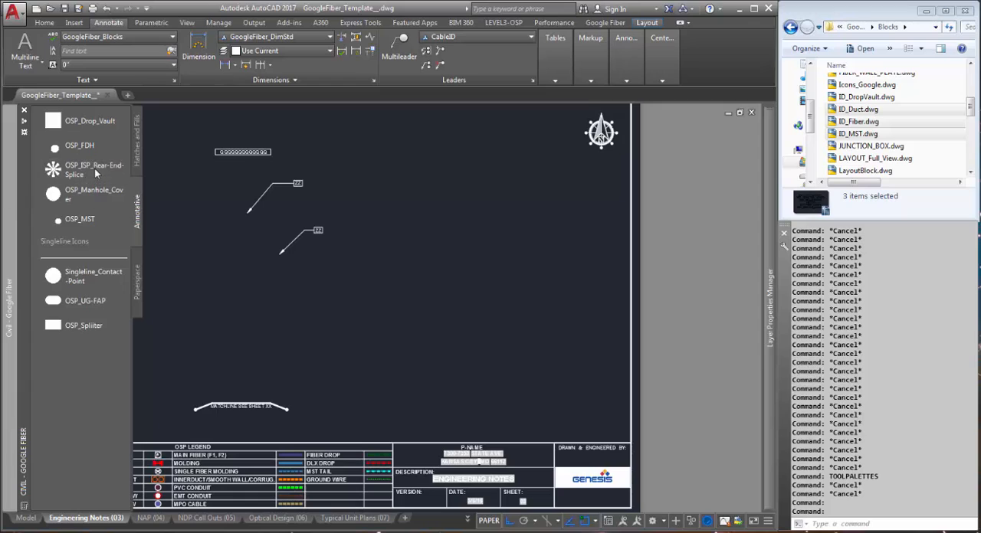
pyautogui.moveTo(94, 169); pyautogui.dragTo(83, 342)
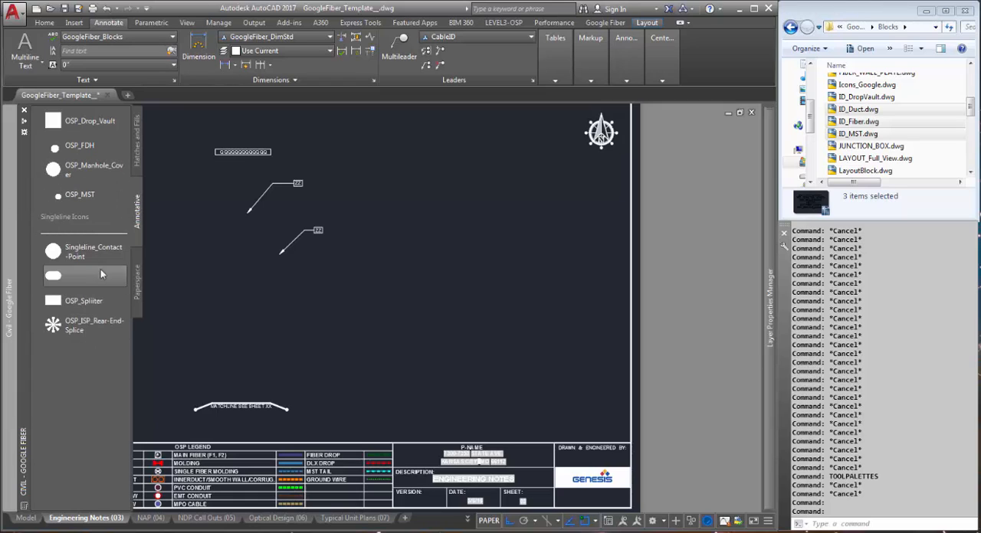
pyautogui.moveTo(79, 194); pyautogui.dragTo(69, 330)
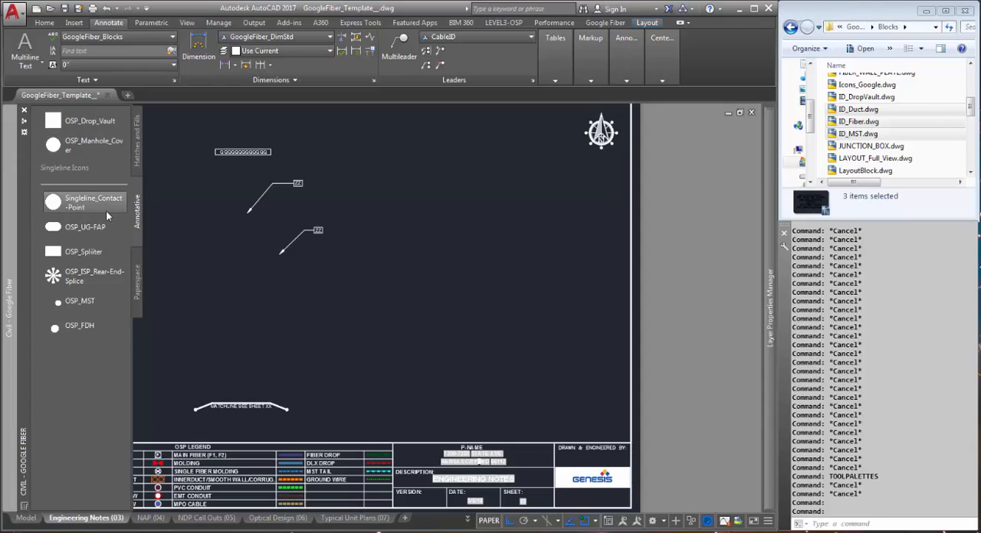
# Create a new palette in the Google Fiber group and name it Tools
pyautogui.rightClick(94, 368)
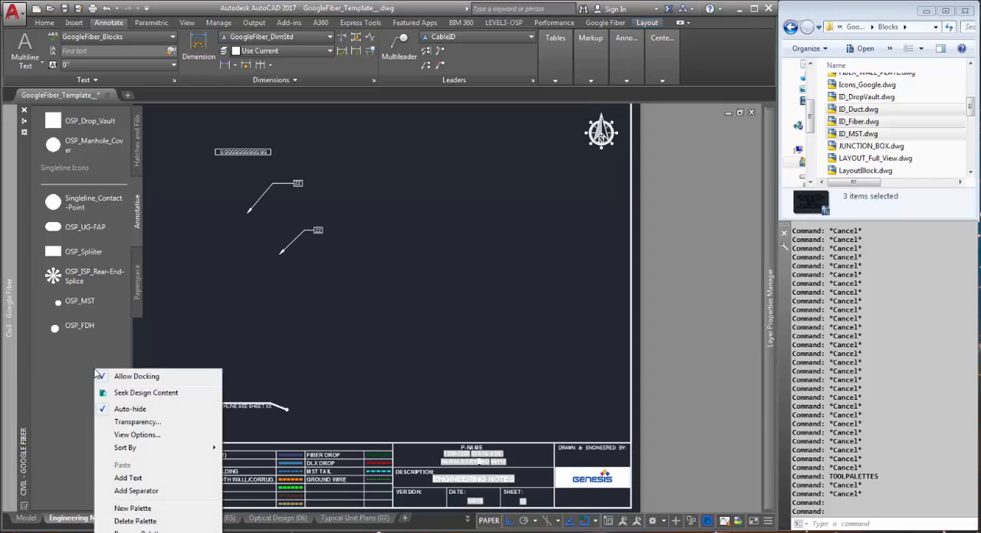
pyautogui.click(142, 509)
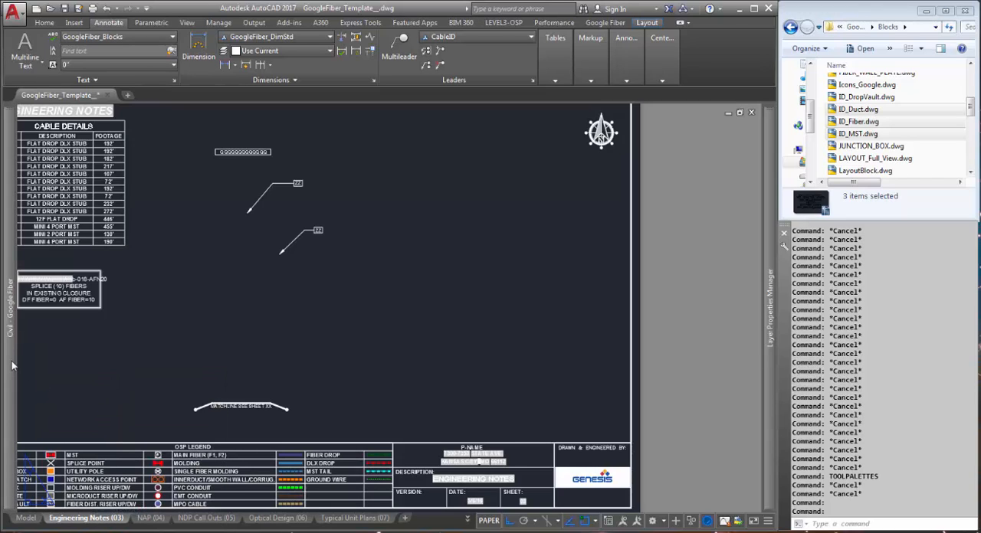
pyautogui.moveTo(12, 359)
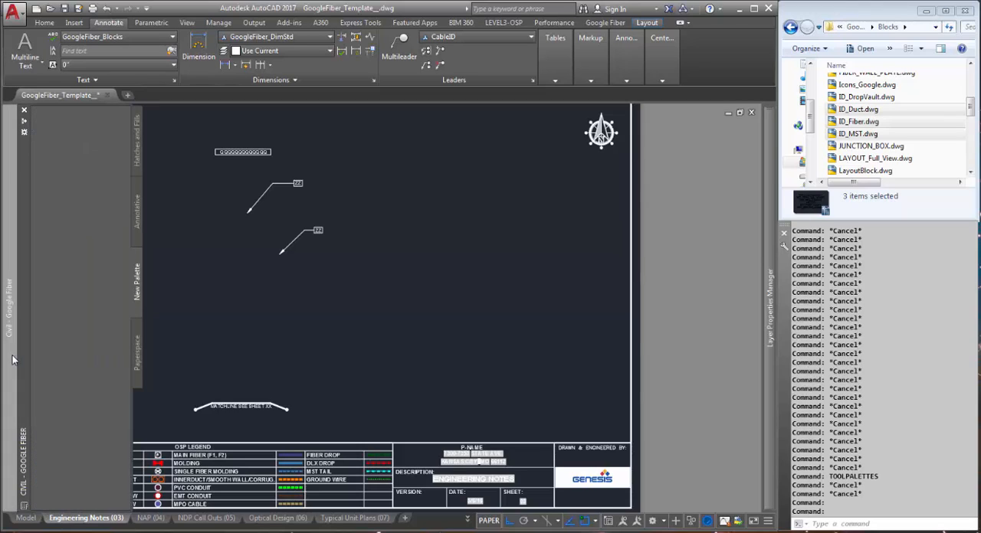
pyautogui.rightClick(139, 289)
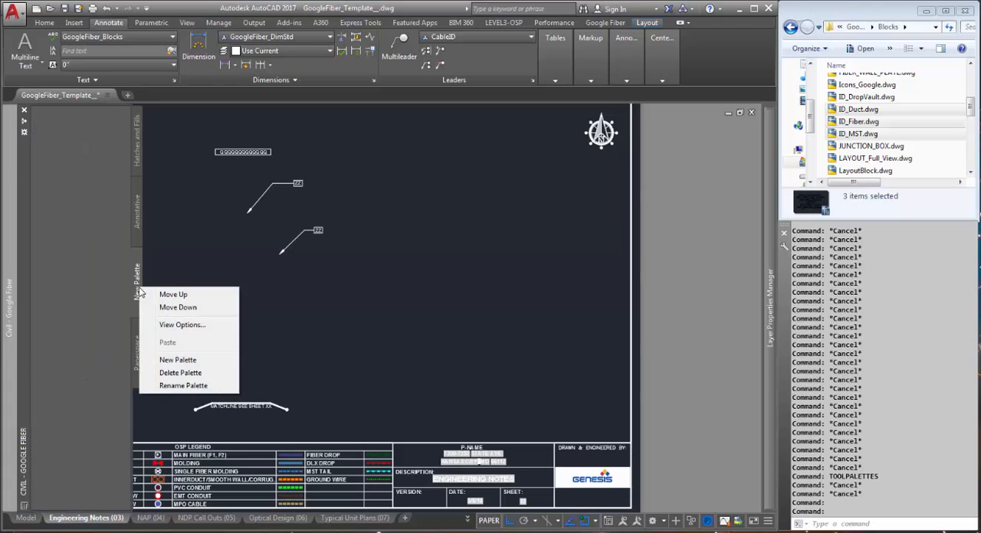
pyautogui.click(182, 386)
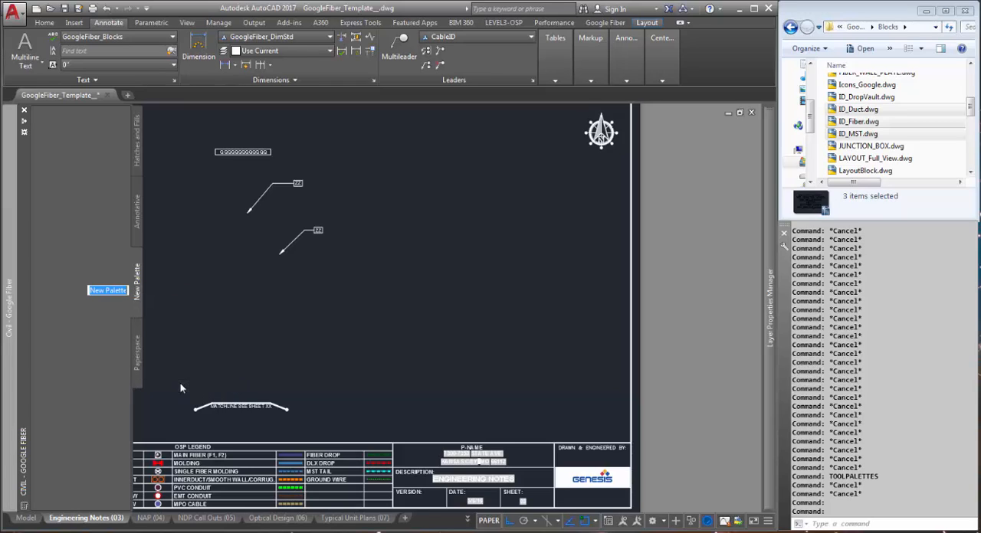
pyautogui.write('Tools')
pyautogui.press('Return')
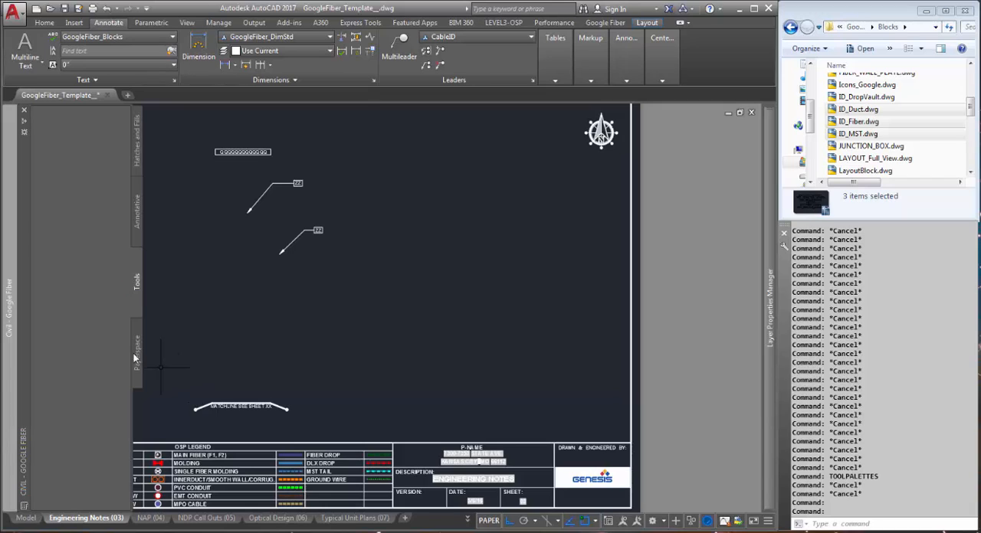
# Open command customization and add the Copy Mapping Coordinates command from the full command list to the Tools palette
pyautogui.rightClick(87, 293)
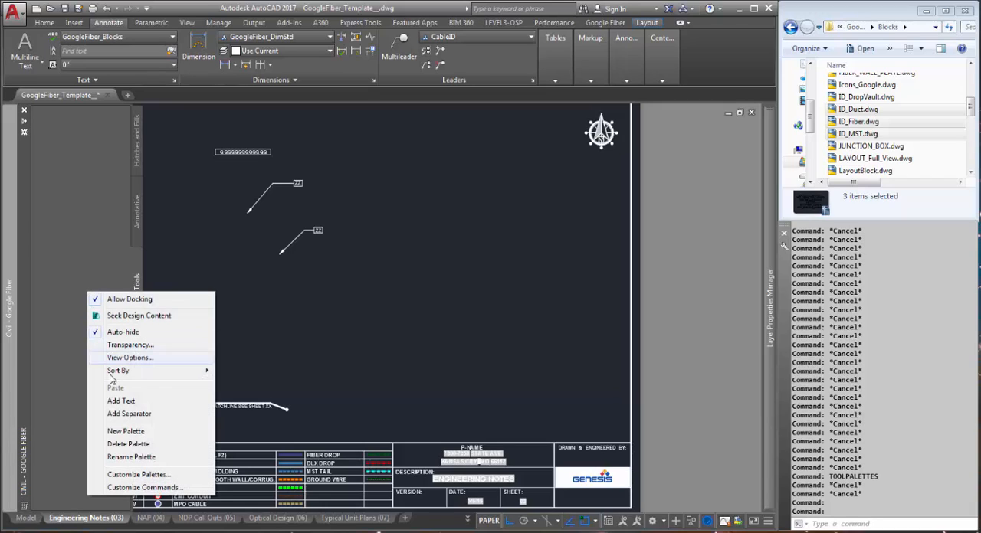
pyautogui.click(128, 488)
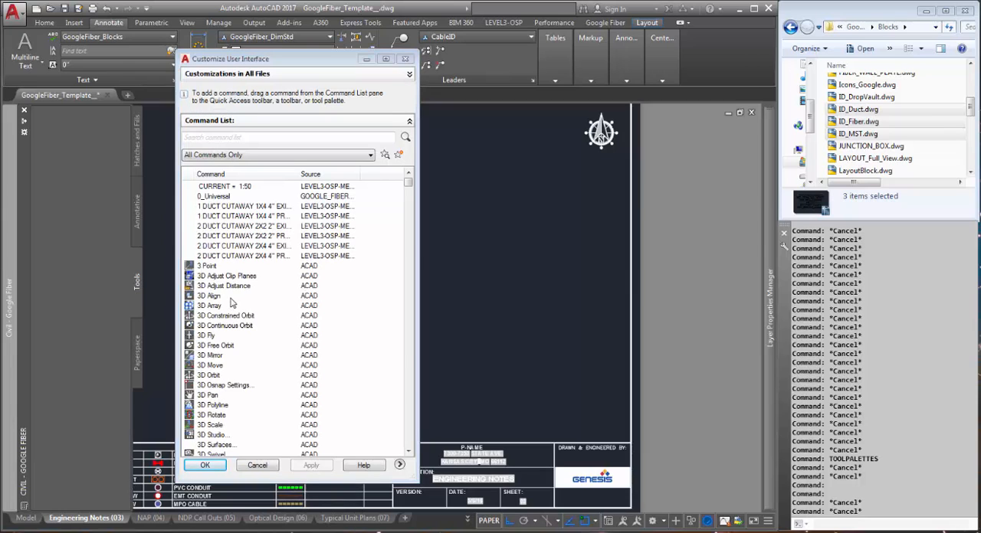
pyautogui.click(233, 336)
pyautogui.scroll(-3, 235, 340)
pyautogui.scroll(-6, 260, 334)
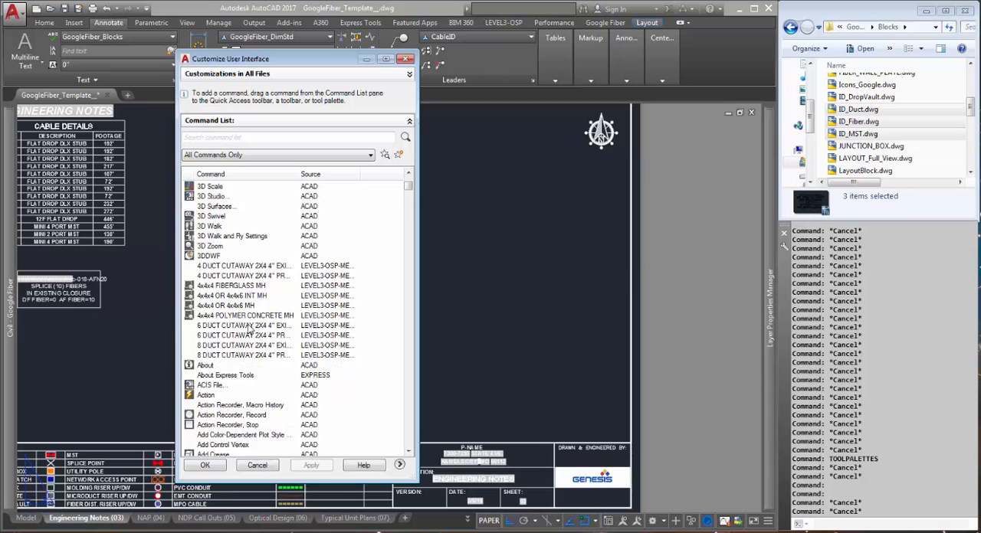
pyautogui.scroll(-6, 249, 328)
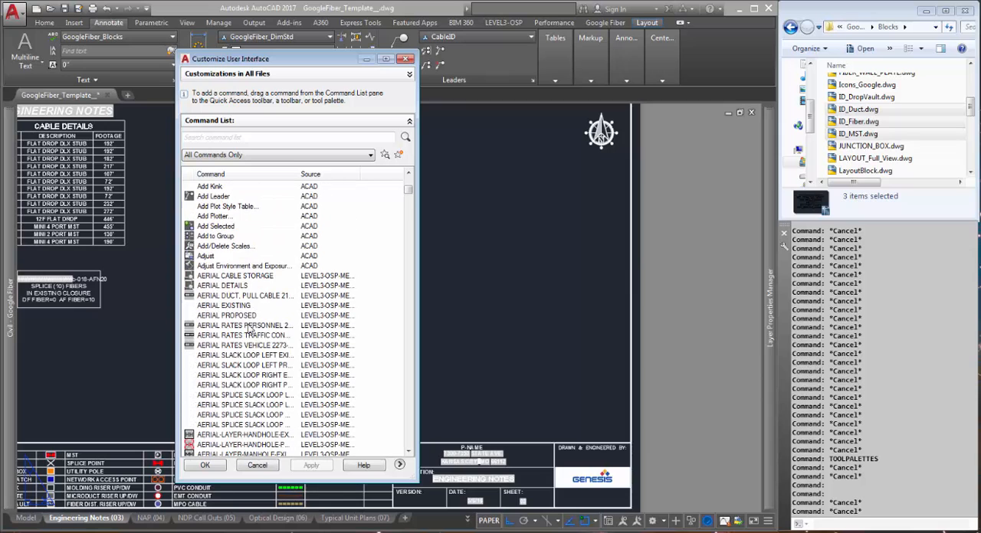
pyautogui.scroll(-13, 249, 328)
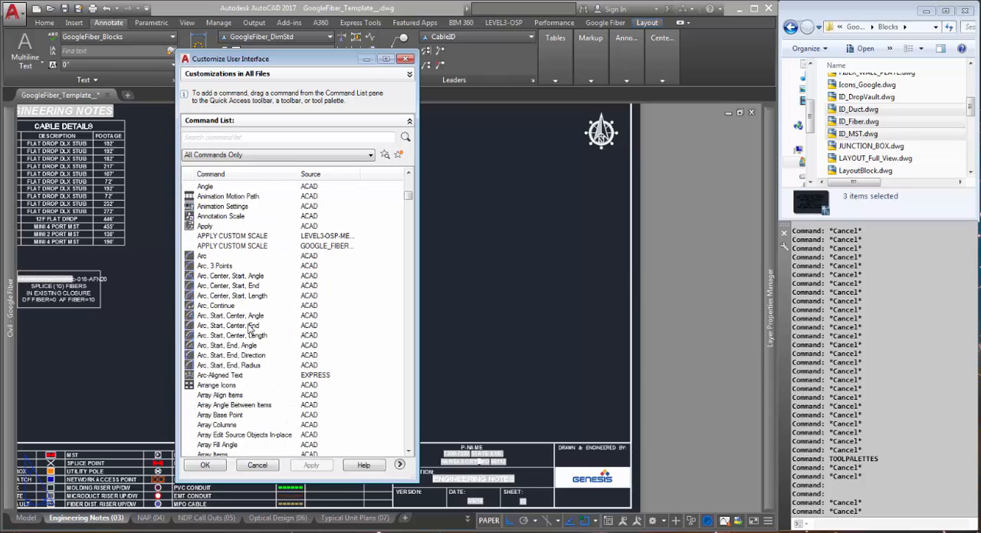
pyautogui.scroll(-8, 249, 328)
pyautogui.scroll(-20, 249, 328)
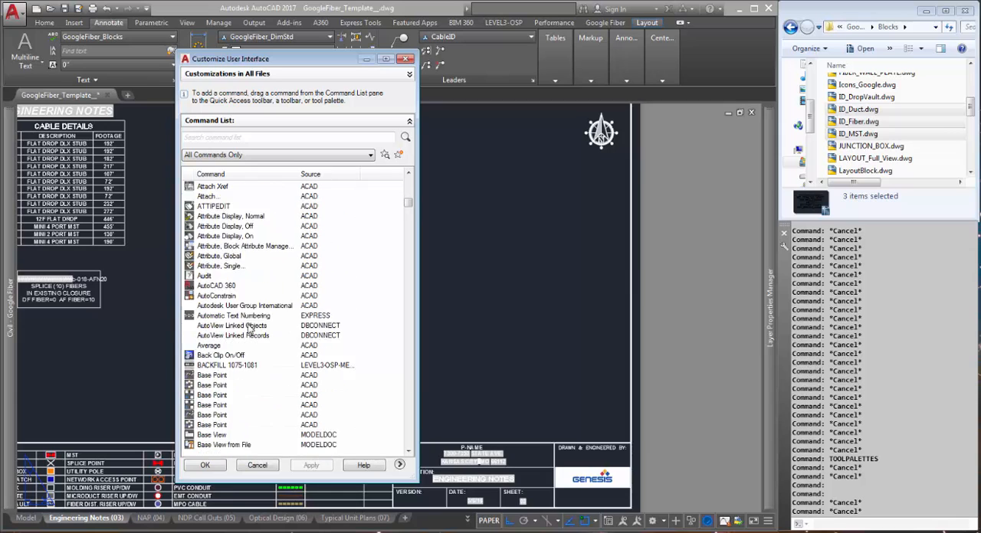
pyautogui.scroll(-15, 249, 328)
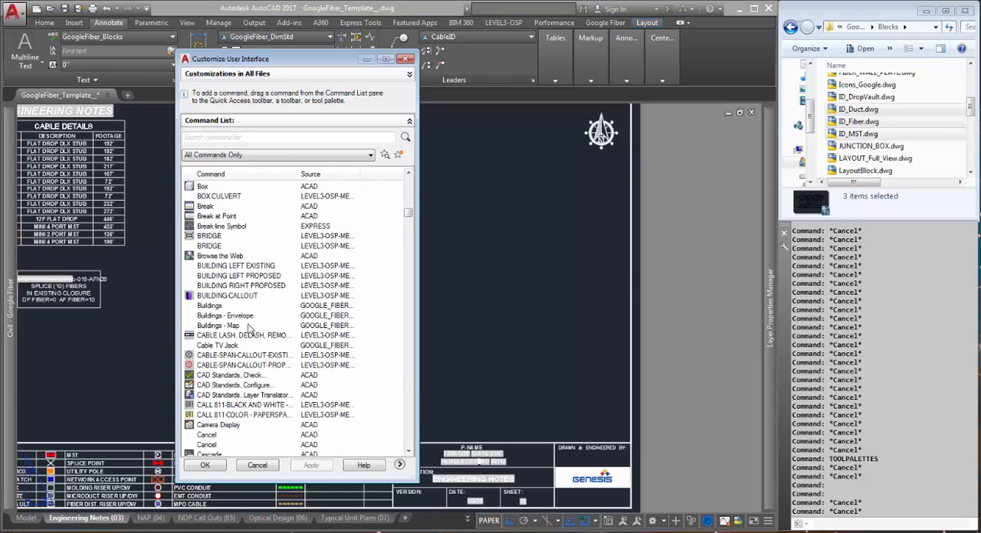
pyautogui.scroll(2, 250, 329)
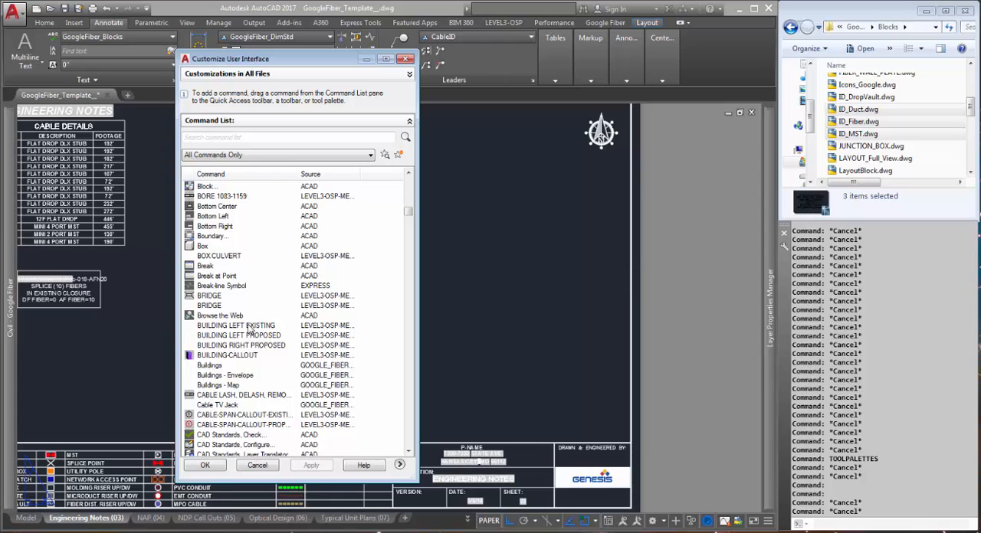
pyautogui.scroll(-7, 249, 328)
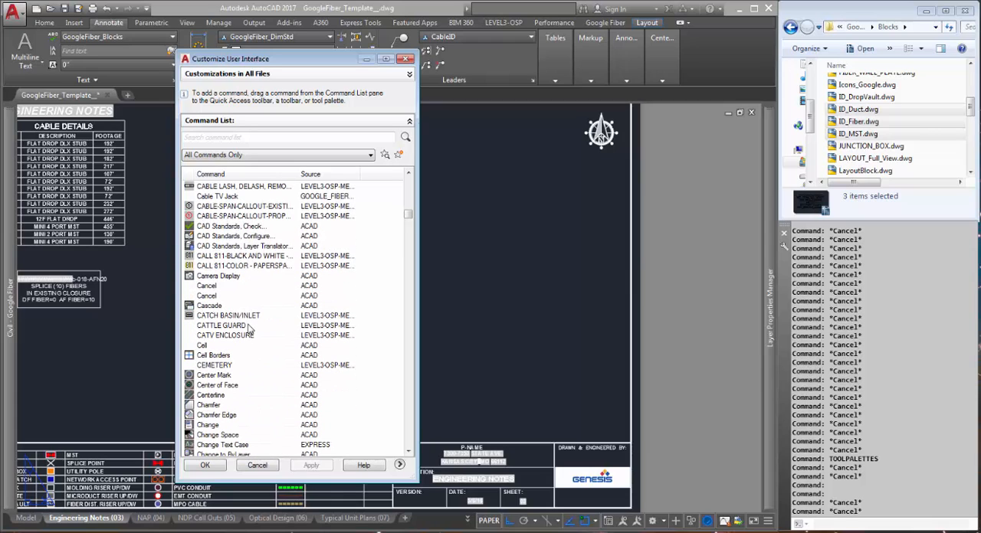
pyautogui.scroll(-6, 249, 328)
pyautogui.scroll(-6, 262, 323)
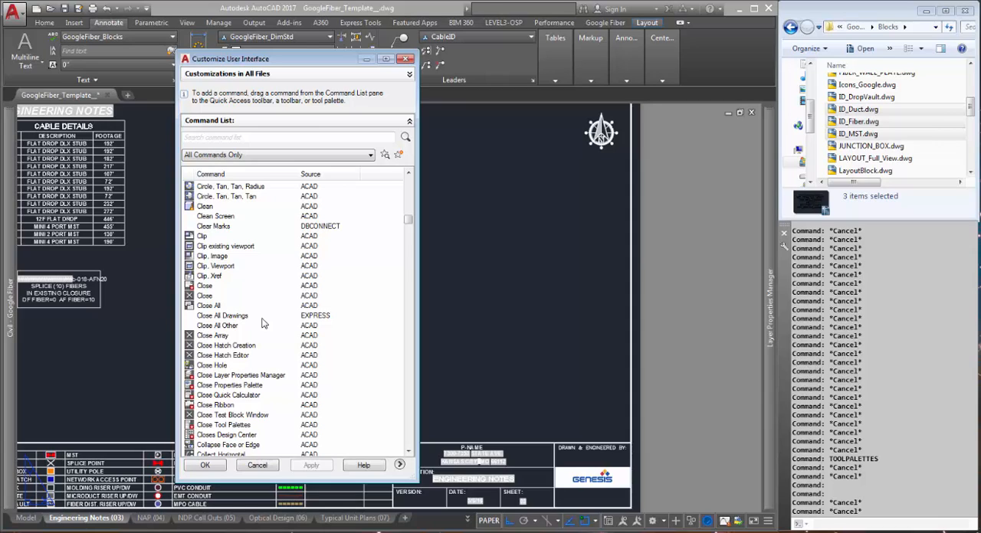
pyautogui.scroll(-7, 262, 324)
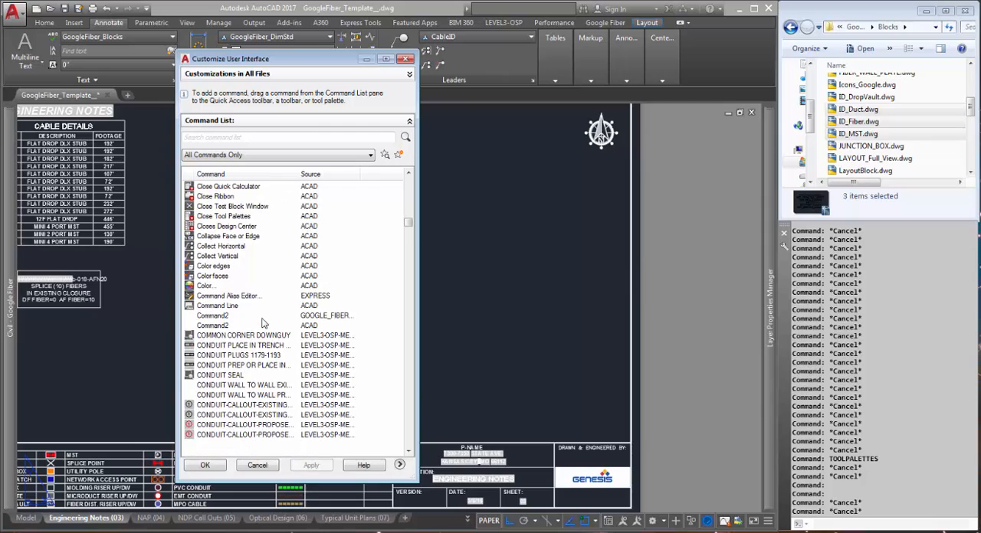
pyautogui.scroll(-6, 262, 323)
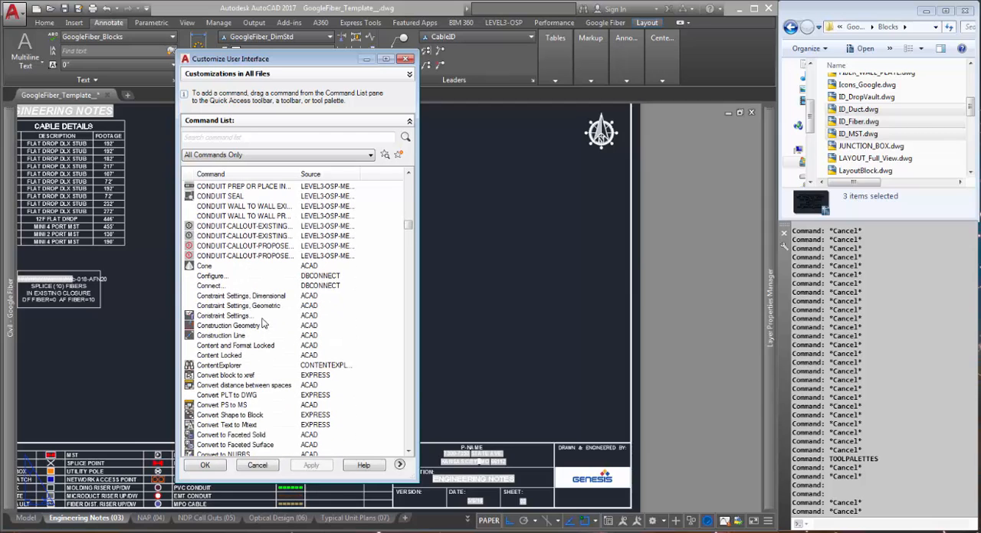
pyautogui.scroll(-7, 262, 323)
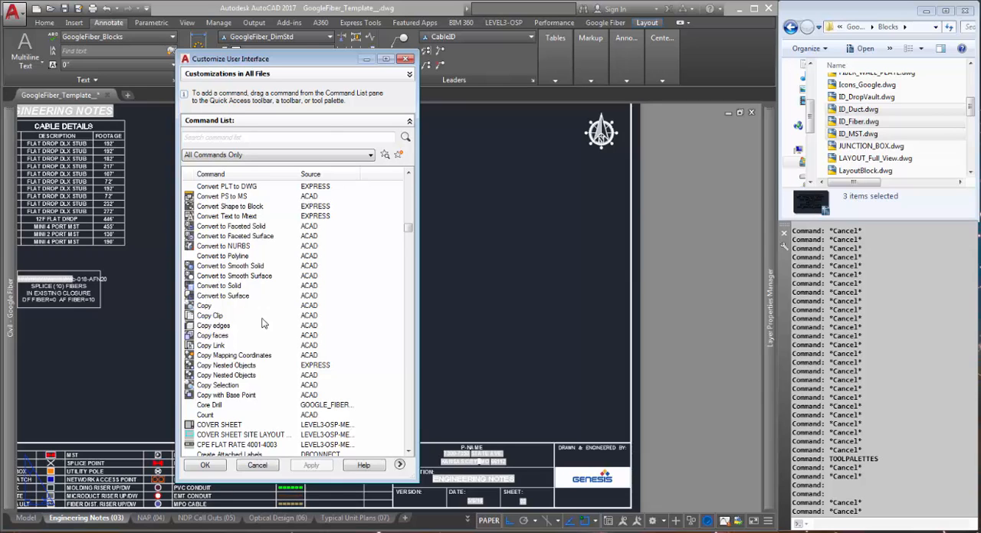
pyautogui.scroll(-7, 262, 324)
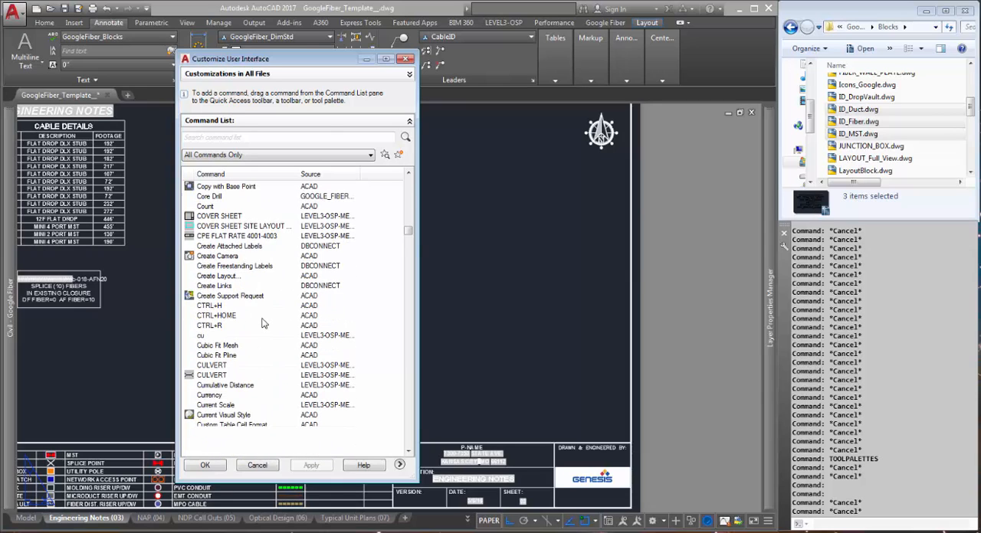
pyautogui.scroll(-3, 262, 323)
pyautogui.scroll(6, 262, 323)
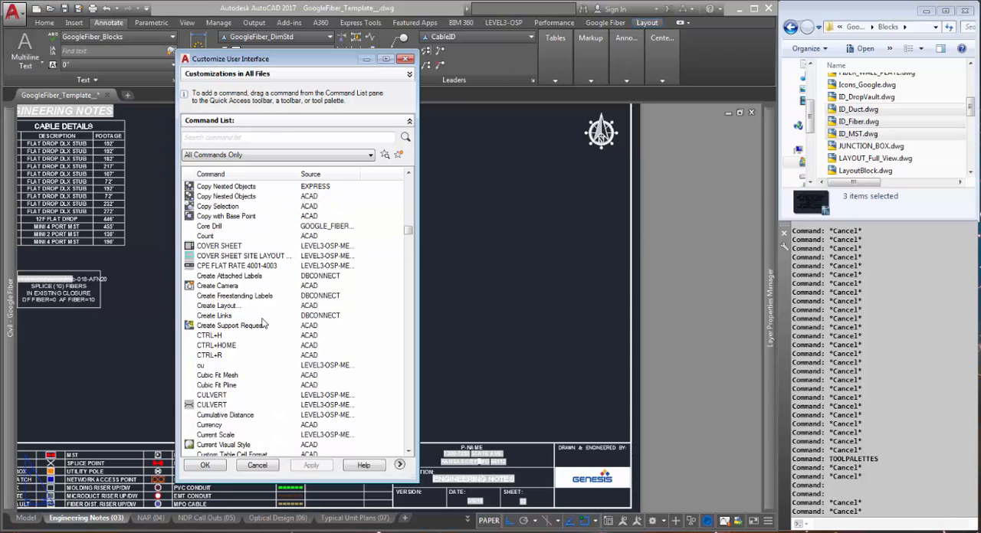
pyautogui.scroll(3, 262, 324)
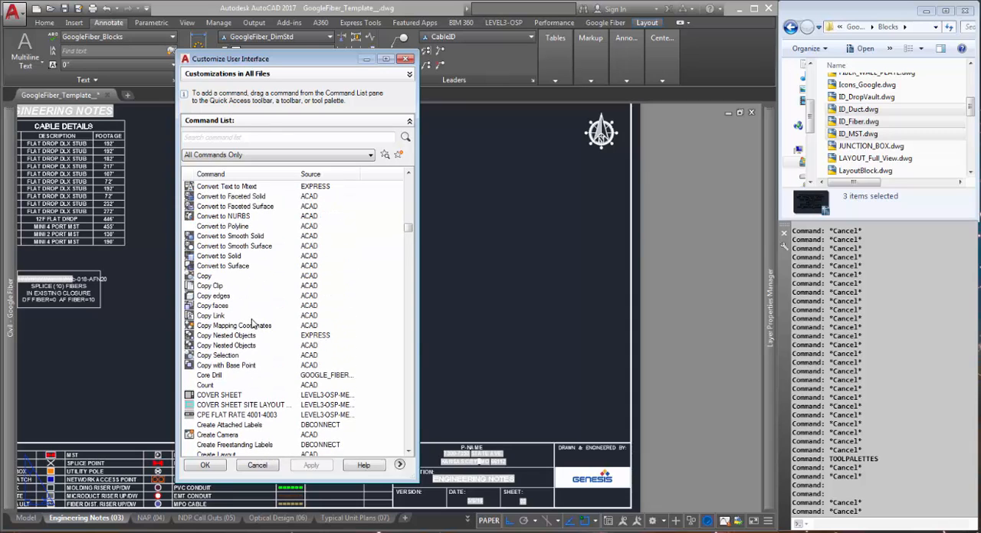
pyautogui.scroll(1, 255, 325)
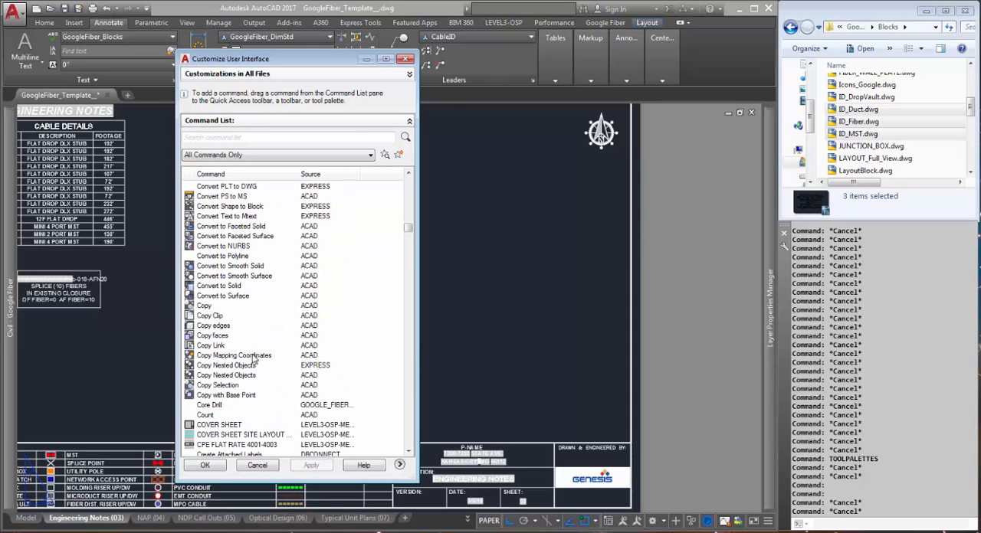
pyautogui.click(253, 356)
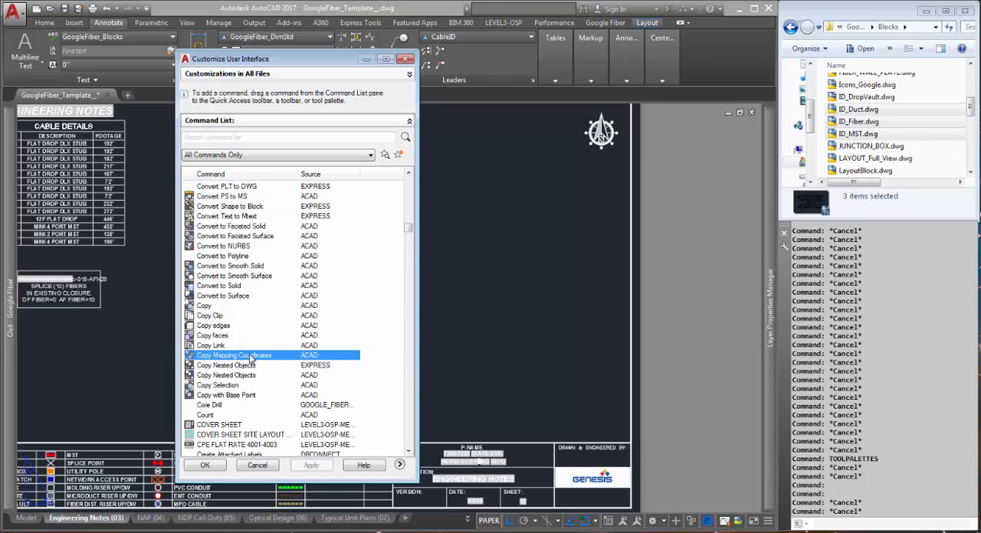
pyautogui.moveTo(24, 318)
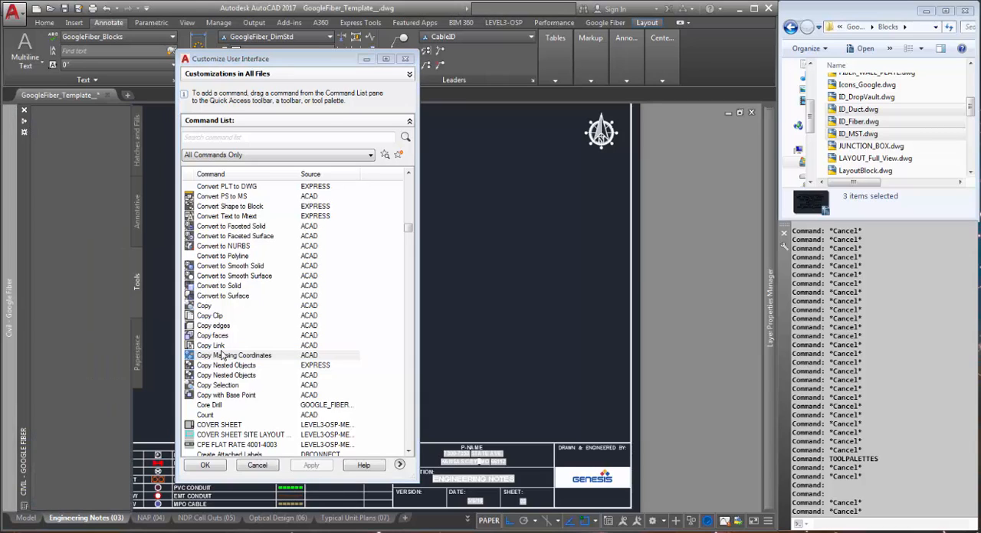
pyautogui.moveTo(105, 305); pyautogui.dragTo(95, 256)
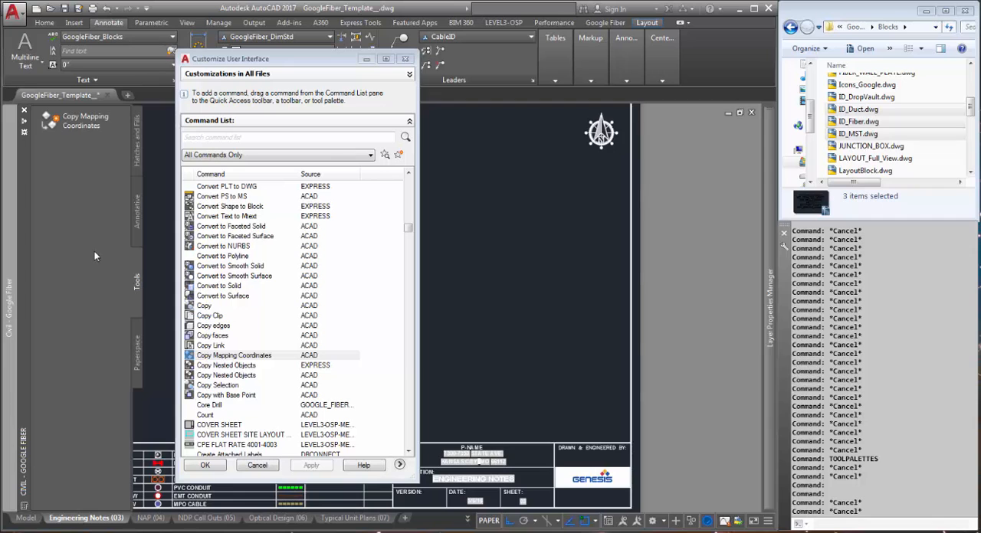
# Add the DIMENSION LINEAR and DIMENSION ALIGNED commands to the Tools palette, below Copy Mapping Coordinates
pyautogui.click(238, 288)
pyautogui.scroll(-15, 236, 306)
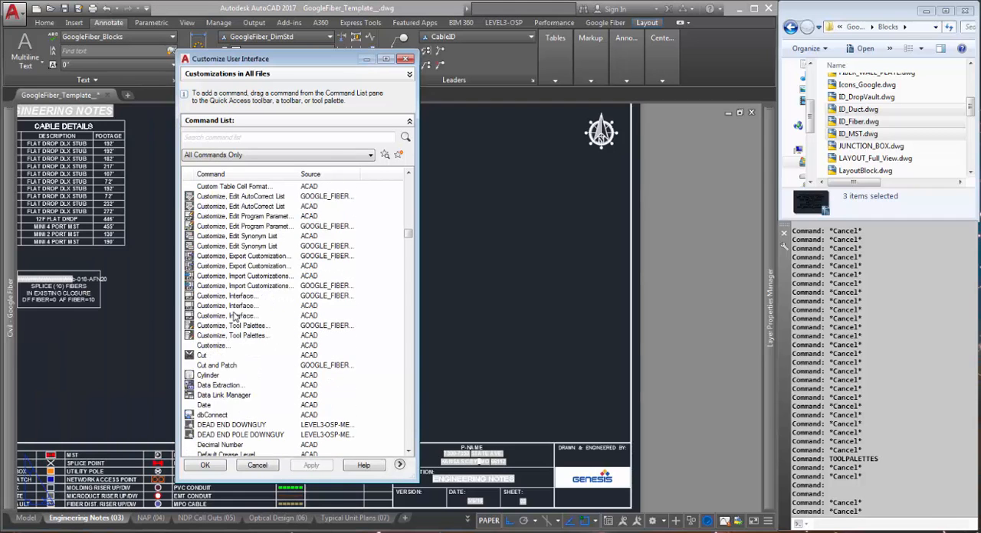
pyautogui.scroll(3, 235, 315)
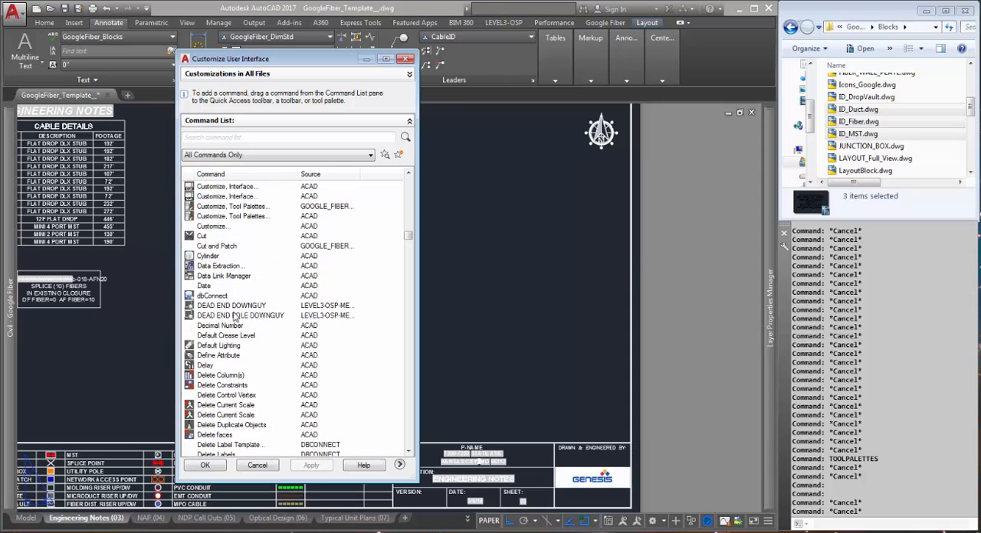
pyautogui.click(217, 247)
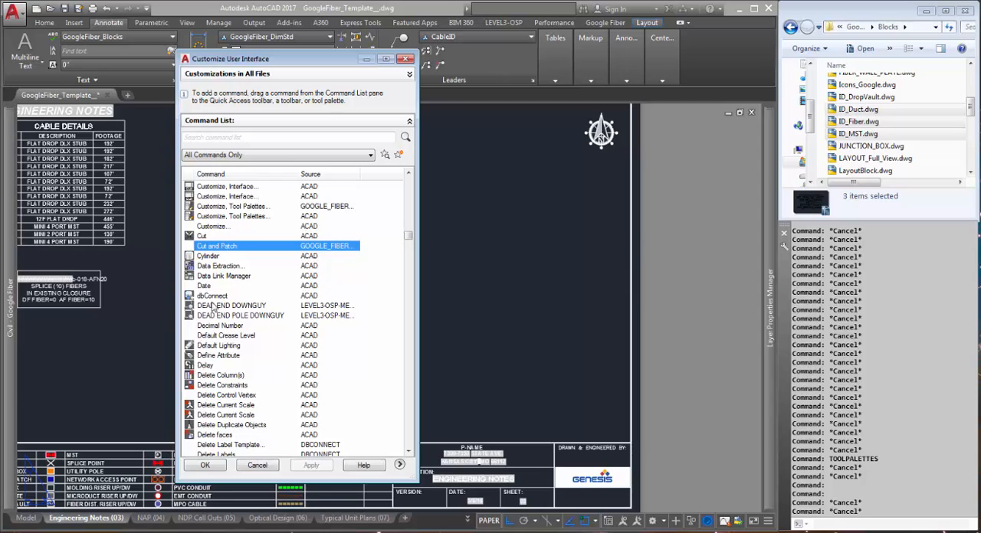
pyautogui.scroll(-15, 215, 308)
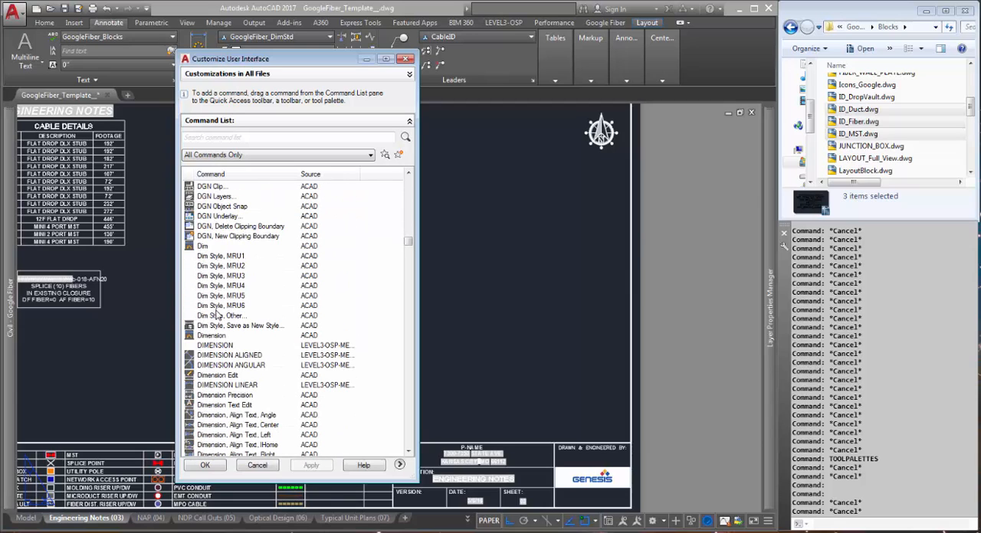
pyautogui.scroll(-2, 217, 314)
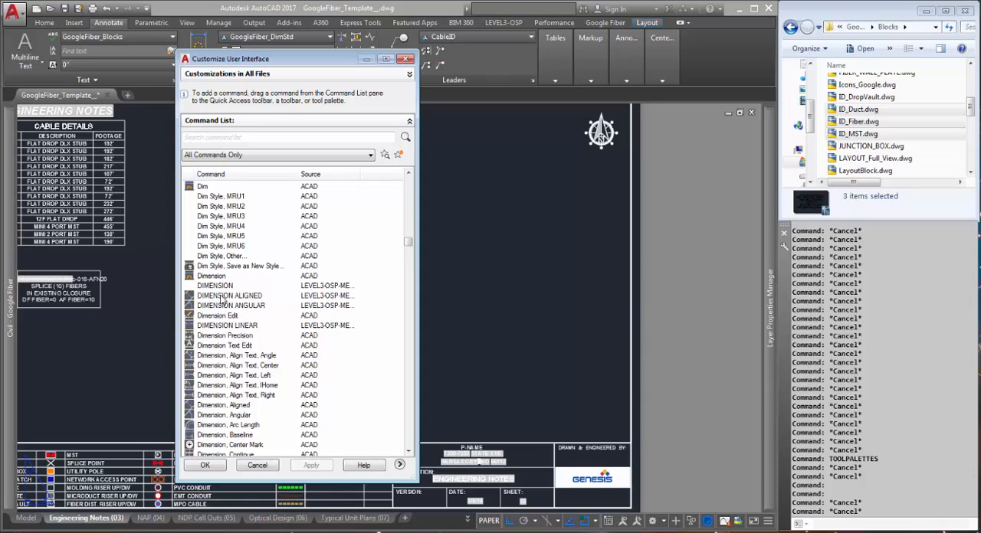
pyautogui.moveTo(216, 329); pyautogui.dragTo(51, 233)
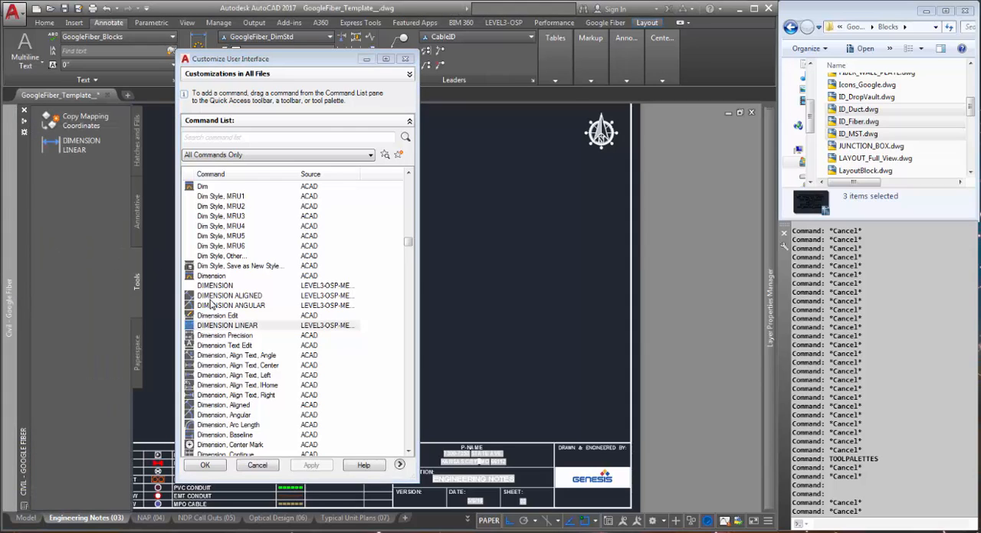
pyautogui.moveTo(212, 305); pyautogui.dragTo(96, 275)
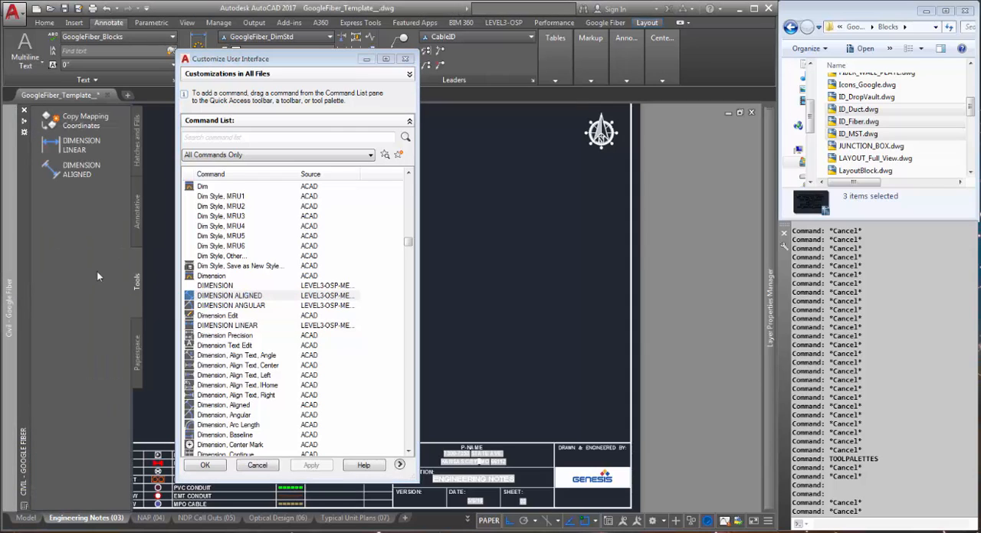
# Add the Draw Order, Bring to Front command to the Tools palette, below DIMENSION ALIGNED
pyautogui.click(234, 395)
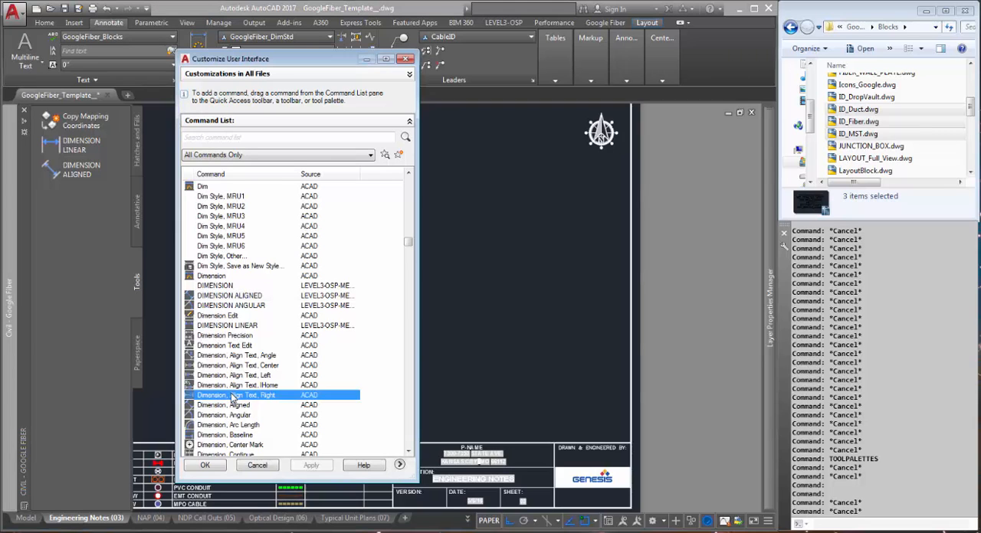
pyautogui.scroll(-13, 234, 395)
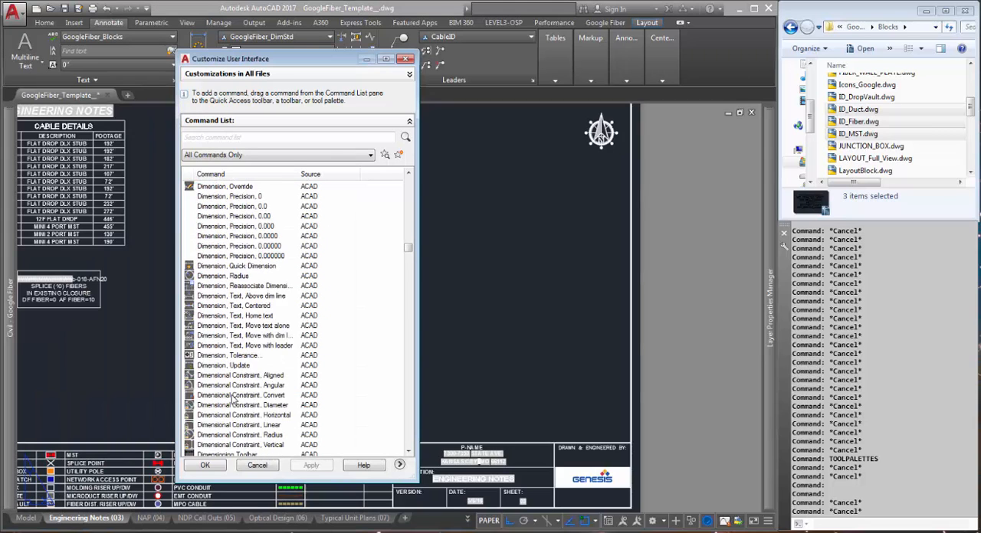
pyautogui.scroll(-8, 234, 398)
pyautogui.scroll(-4, 235, 391)
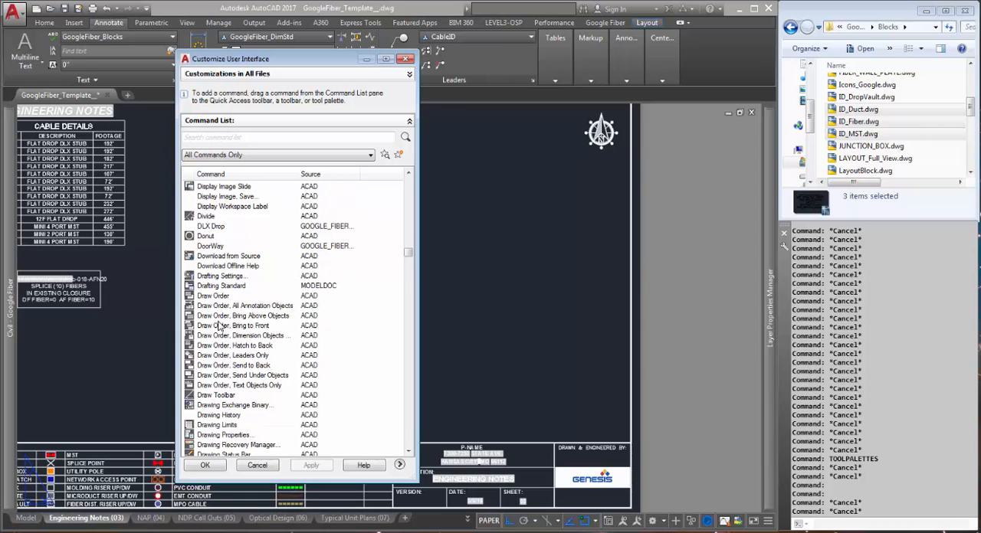
pyautogui.moveTo(220, 330)
pyautogui.mouseDown()
pyautogui.moveTo(25, 324)
pyautogui.moveTo(69, 274)
pyautogui.mouseUp()
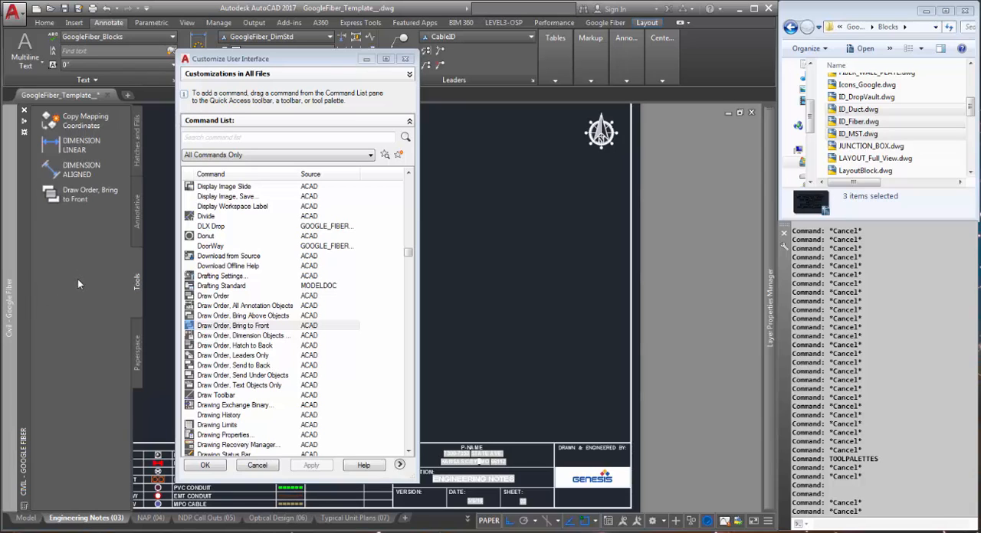
# Add the Geo Map Image Very Fine command to the end of the Tools palette and close command customization, accepting the changes
pyautogui.click(232, 385)
pyautogui.scroll(-4, 233, 387)
pyautogui.scroll(-8, 234, 388)
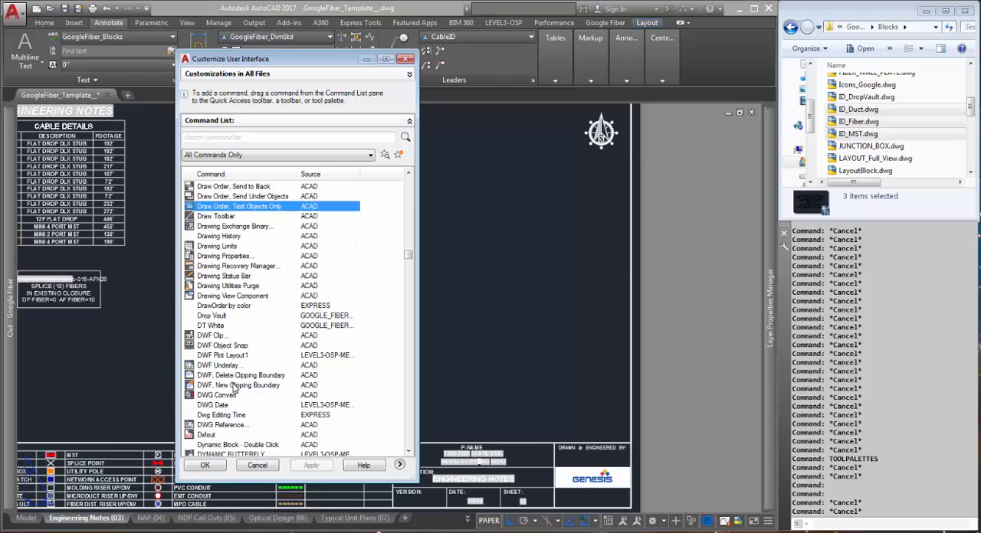
pyautogui.scroll(-16, 236, 388)
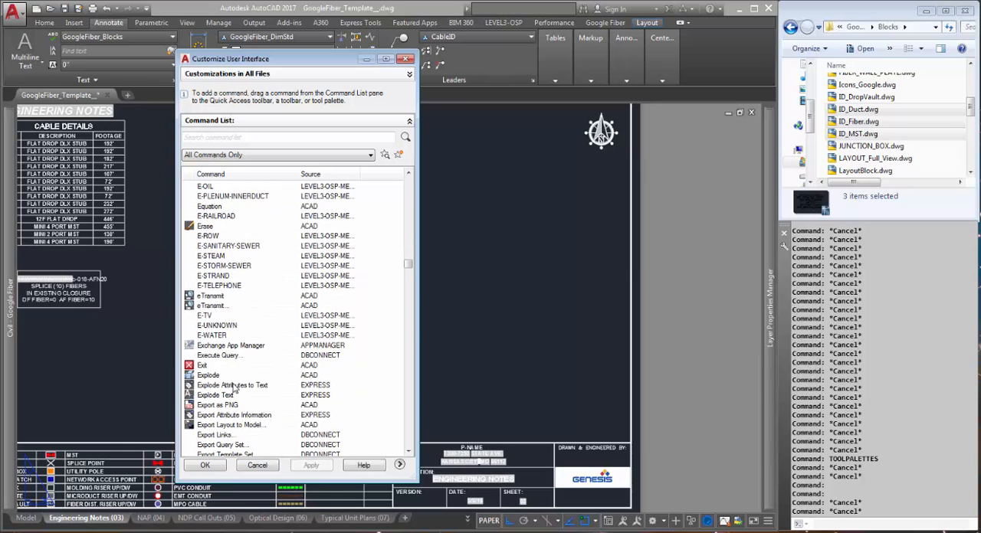
pyautogui.scroll(-3, 234, 389)
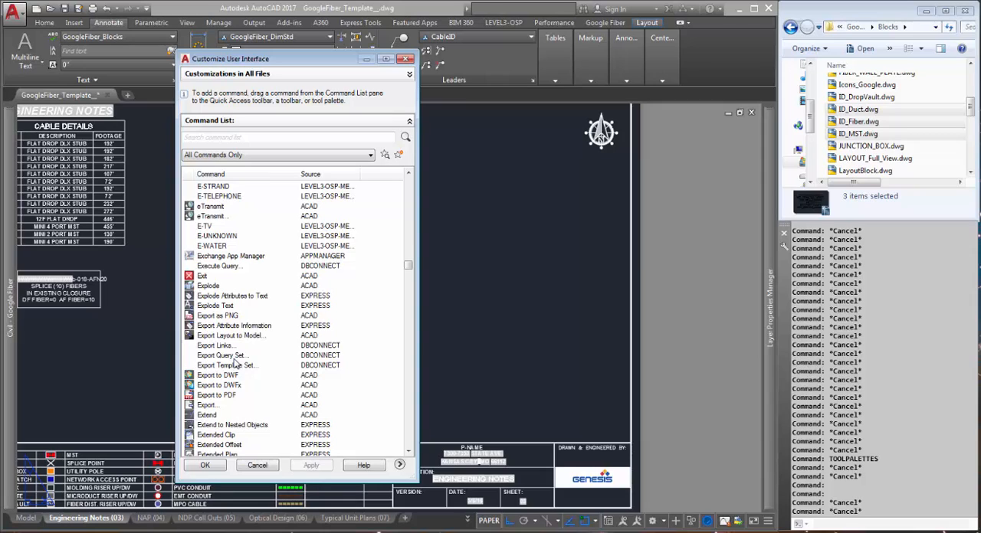
pyautogui.scroll(-3, 236, 367)
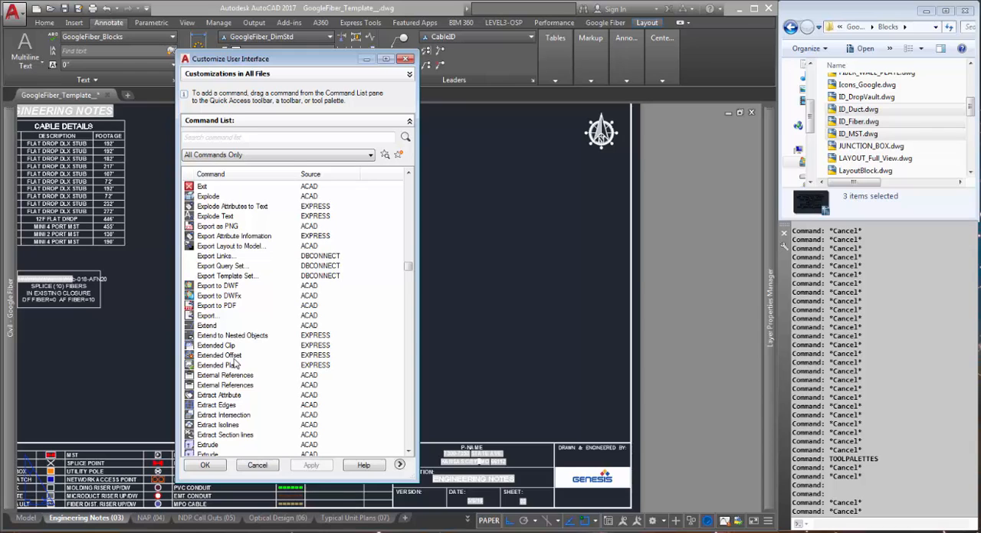
pyautogui.scroll(-4, 235, 366)
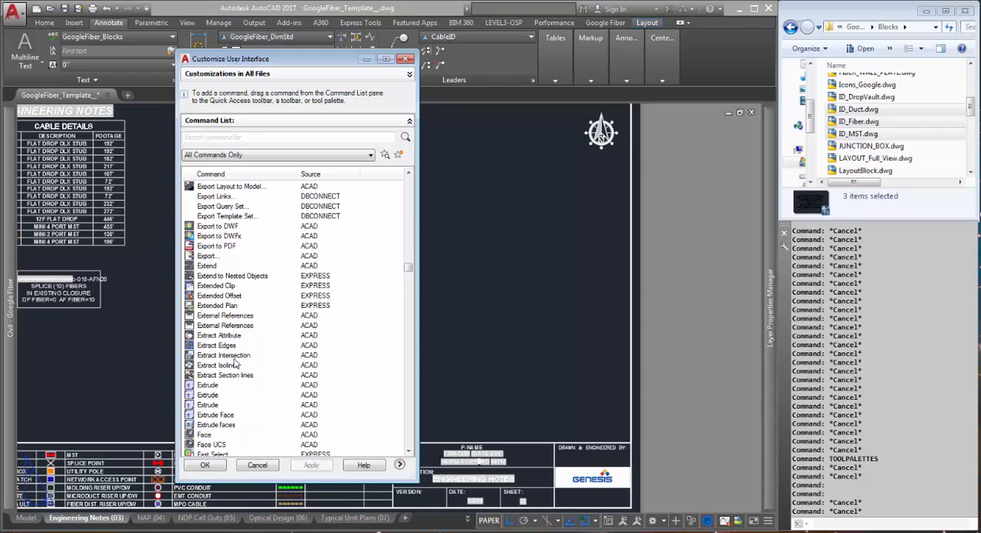
pyautogui.scroll(-7, 235, 366)
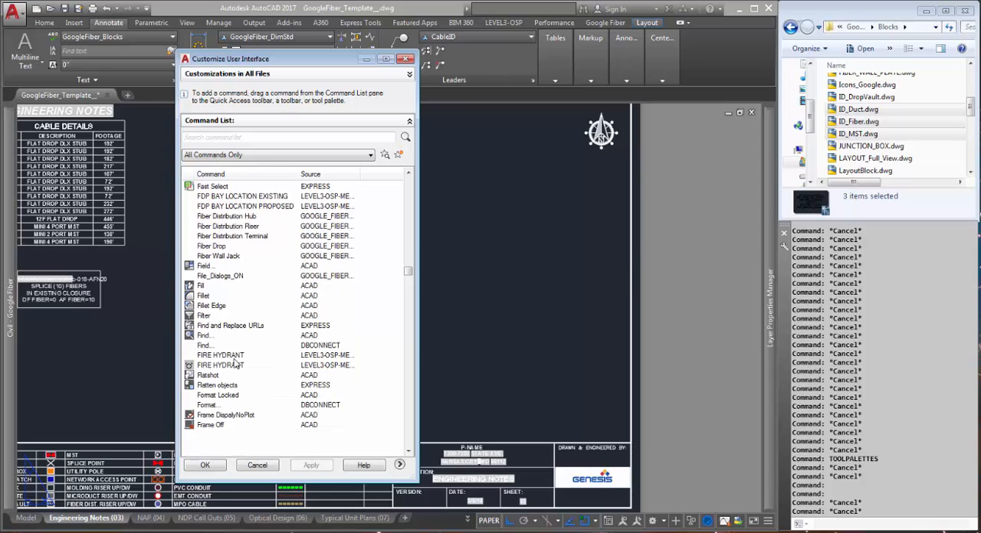
pyautogui.scroll(-10, 235, 366)
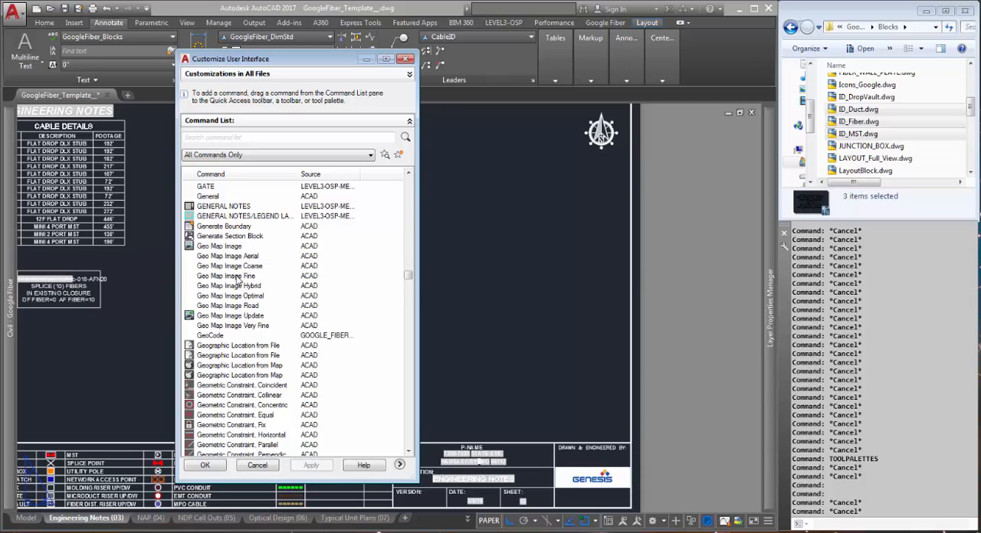
pyautogui.click(230, 327)
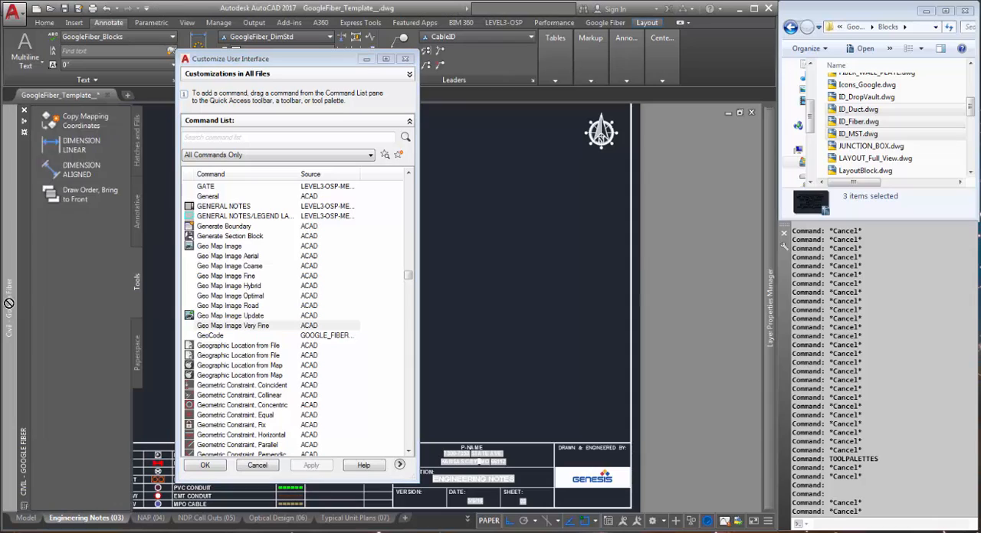
pyautogui.moveTo(11, 299)
pyautogui.moveTo(65, 264); pyautogui.dragTo(66, 264)
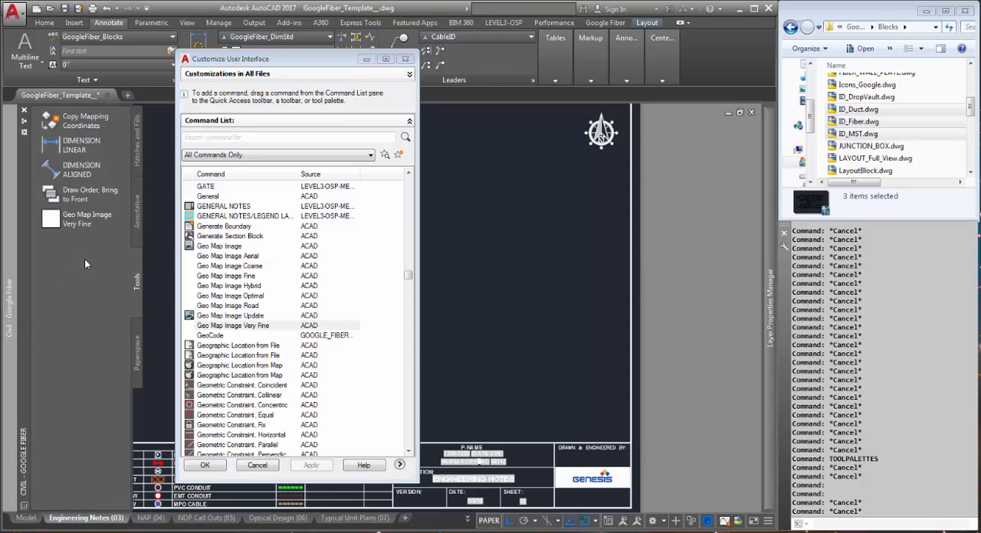
pyautogui.click(205, 466)
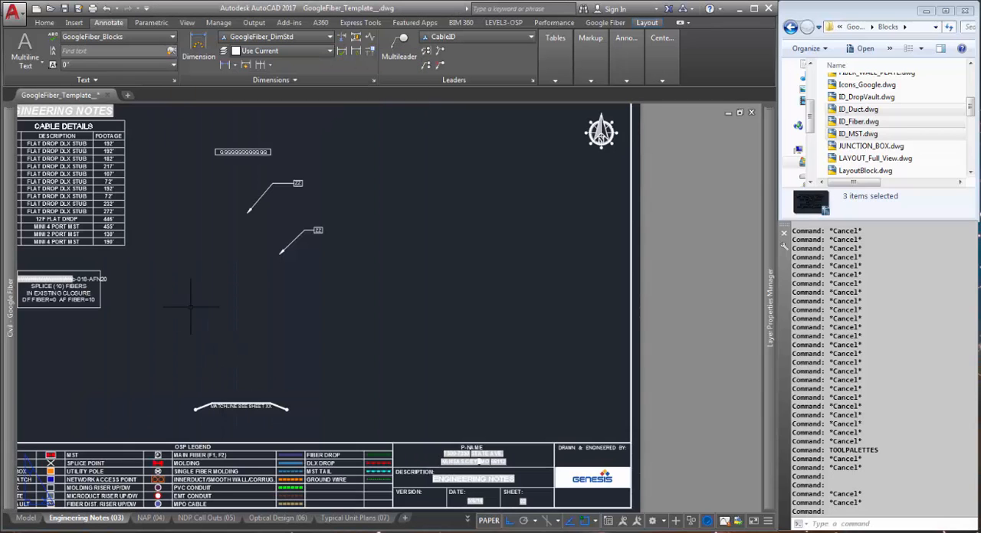
# Move the lower ZZ leader, with Ortho off, so that its label partly overlaps the upper leader's ZZ label
pyautogui.moveTo(10, 269)
pyautogui.click(341, 248)
pyautogui.click(303, 220)
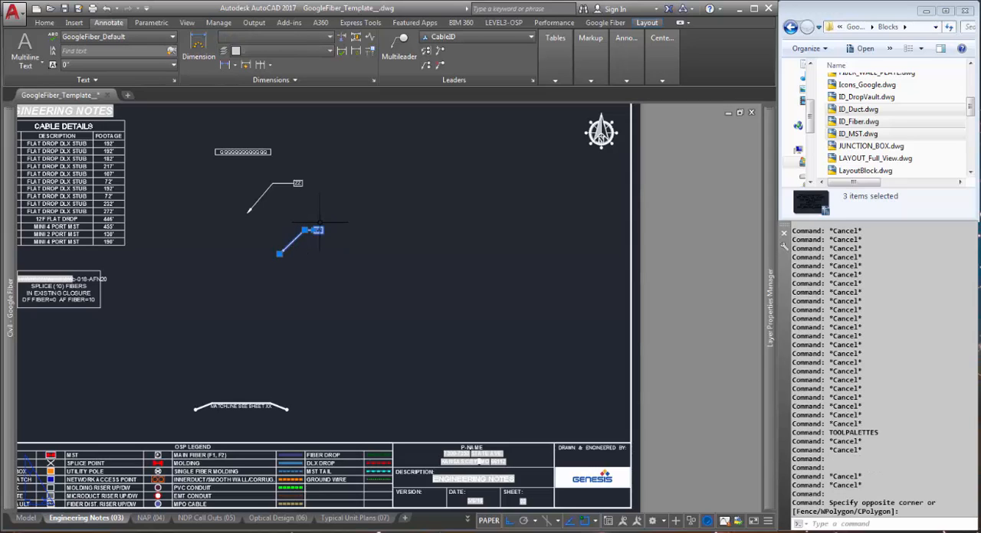
pyautogui.write('m')
pyautogui.press('Return')
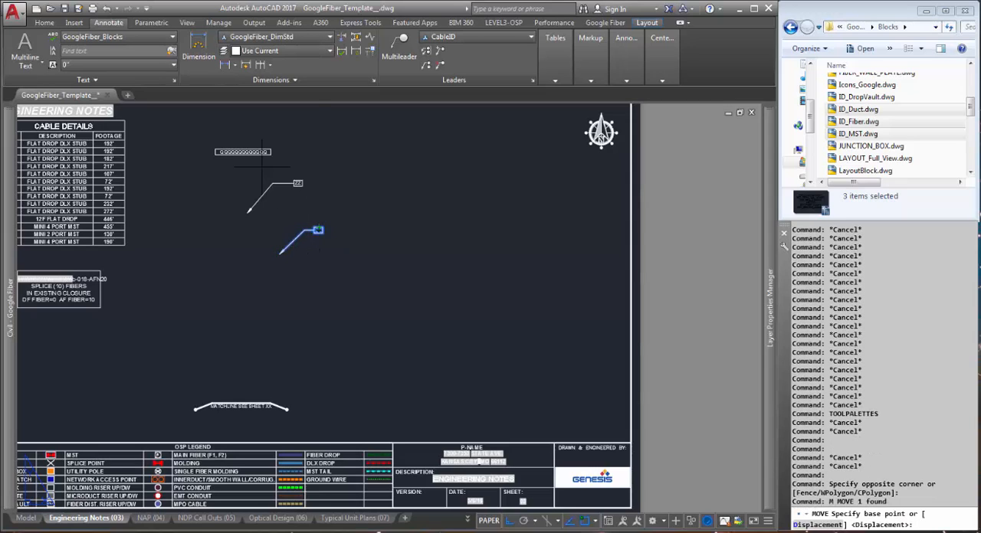
pyautogui.click(319, 231)
pyautogui.scroll(6, 297, 180)
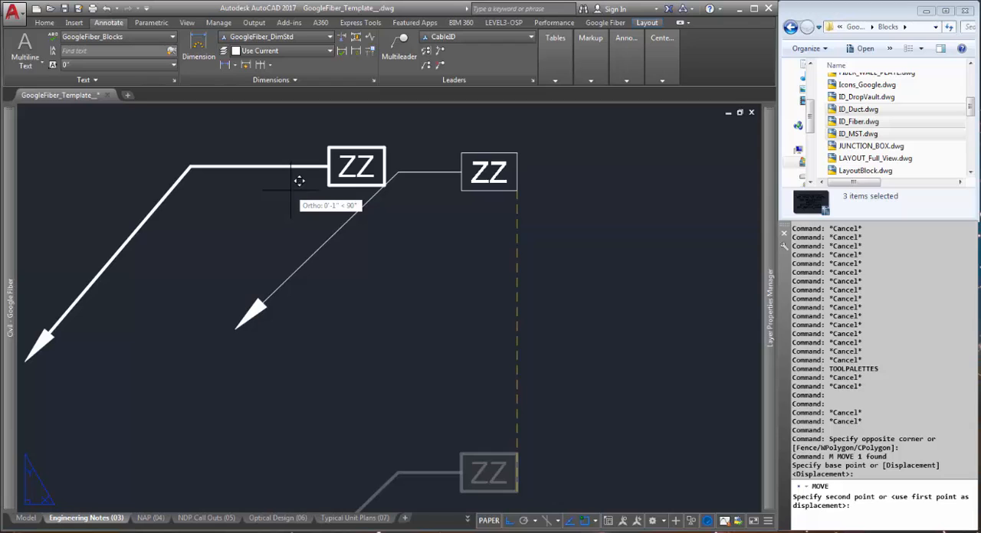
pyautogui.press('F8')
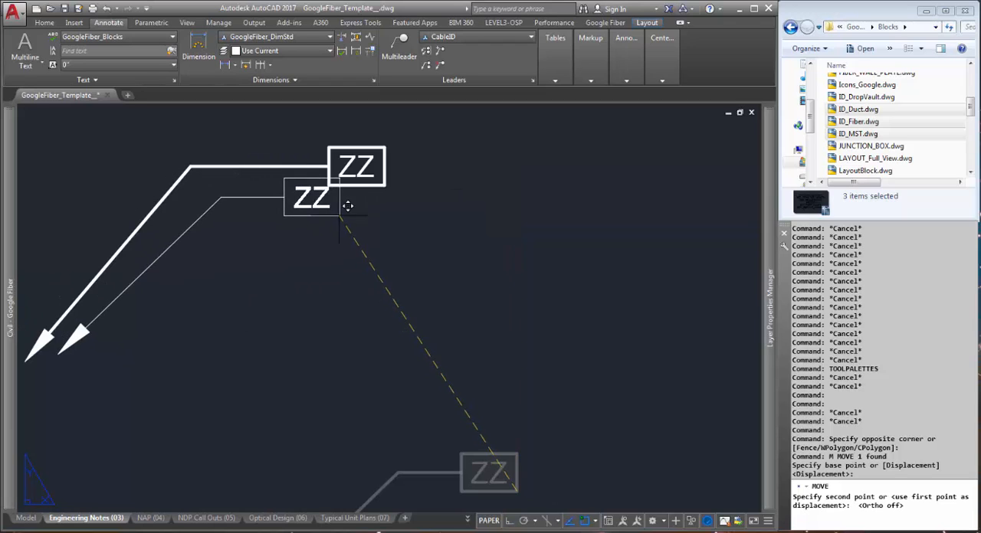
pyautogui.click(364, 194)
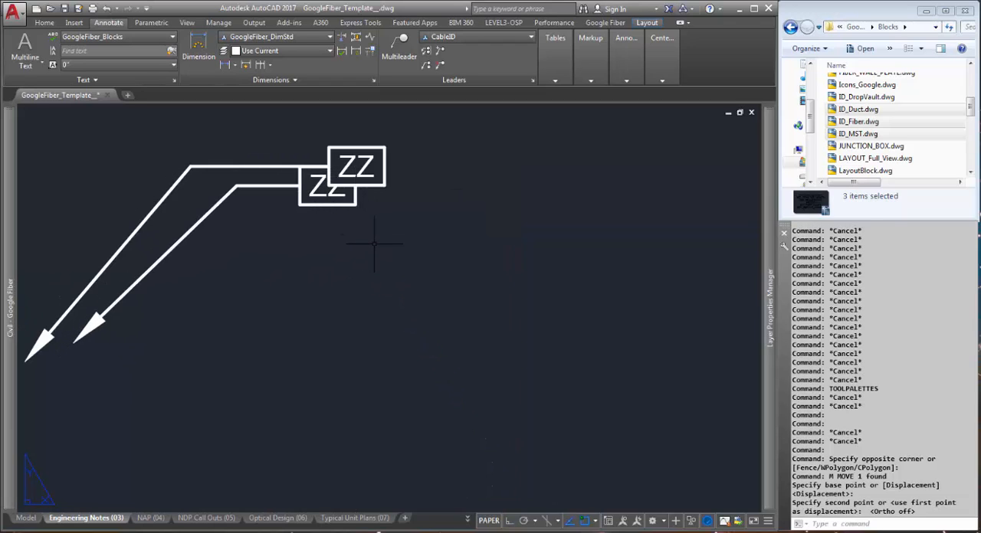
# Bring the moved ZZ leader to the front of the other one using the command on the Tools palette
pyautogui.scroll(-2, 375, 237)
pyautogui.click(352, 216)
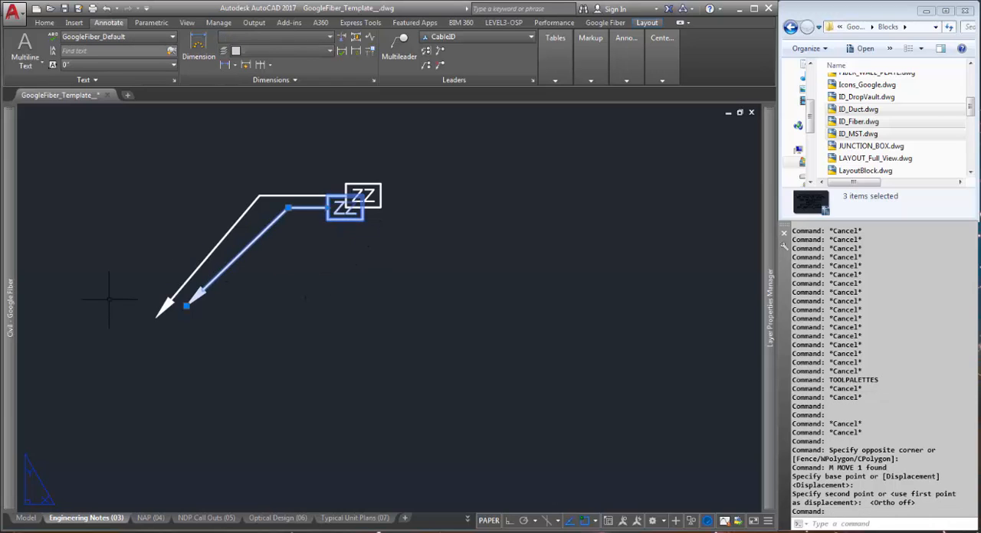
pyautogui.moveTo(16, 263)
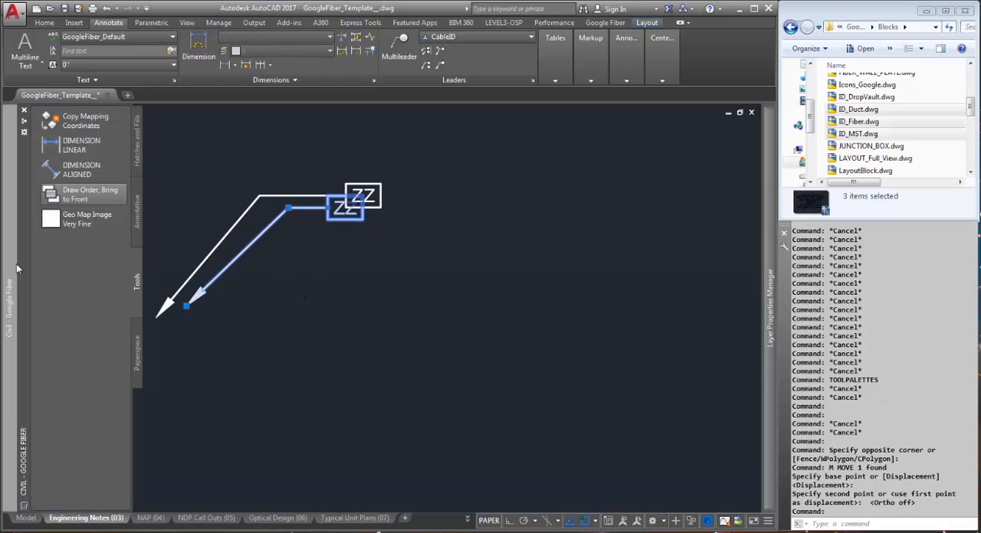
pyautogui.click(96, 201)
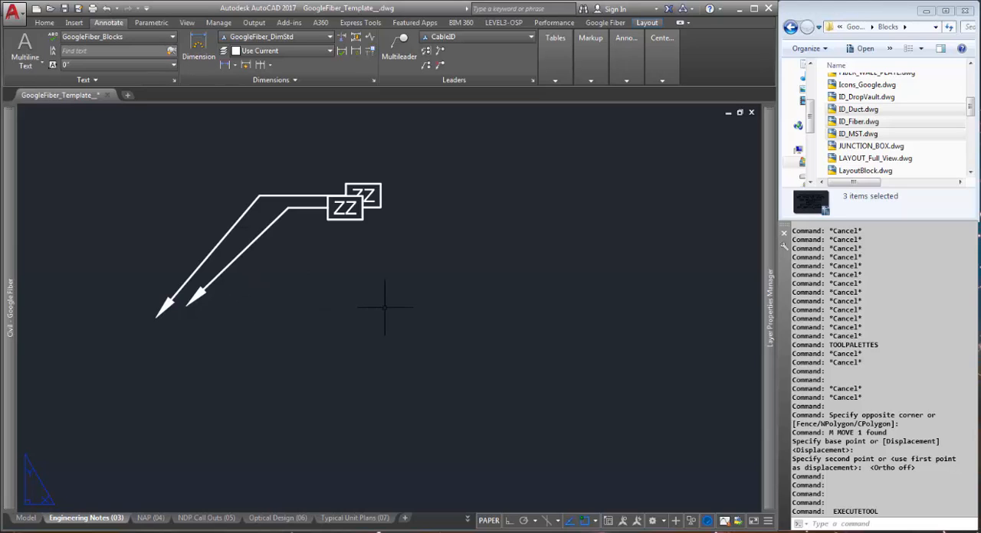
pyautogui.scroll(4, 322, 253)
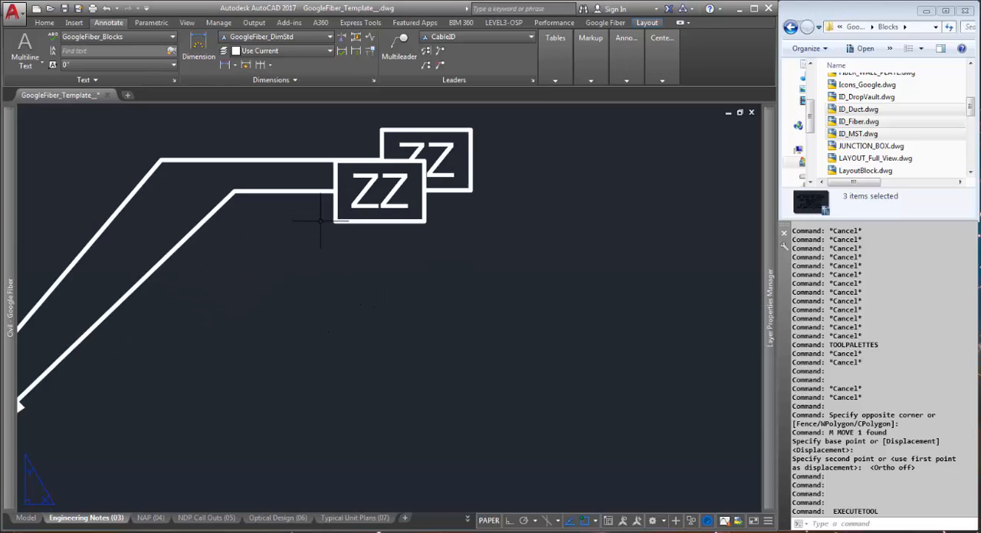
pyautogui.scroll(-5, 320, 222)
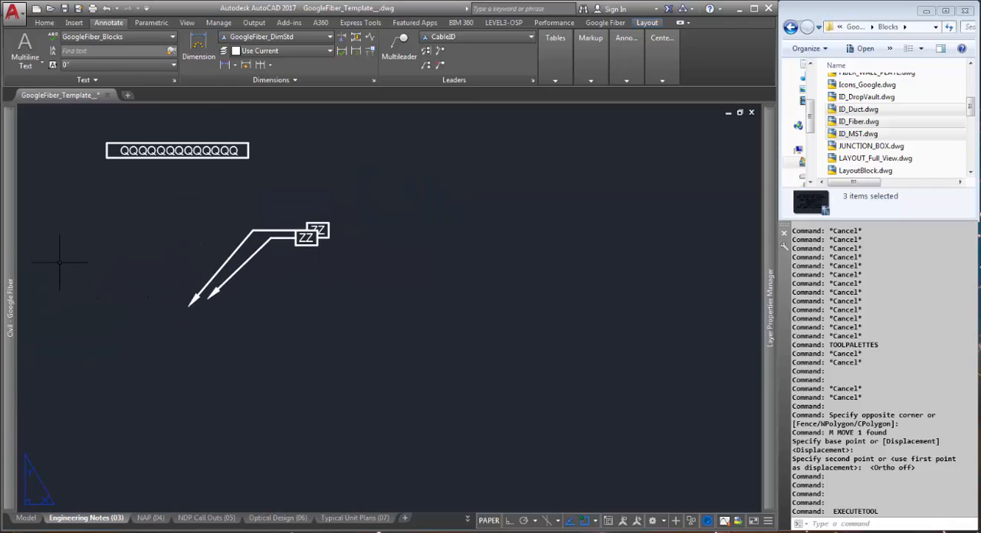
# Try the Tools palette's DIMENSION LINEAR command near the QQQ text box, entering end at its prompt, and cancel it
pyautogui.moveTo(10, 261)
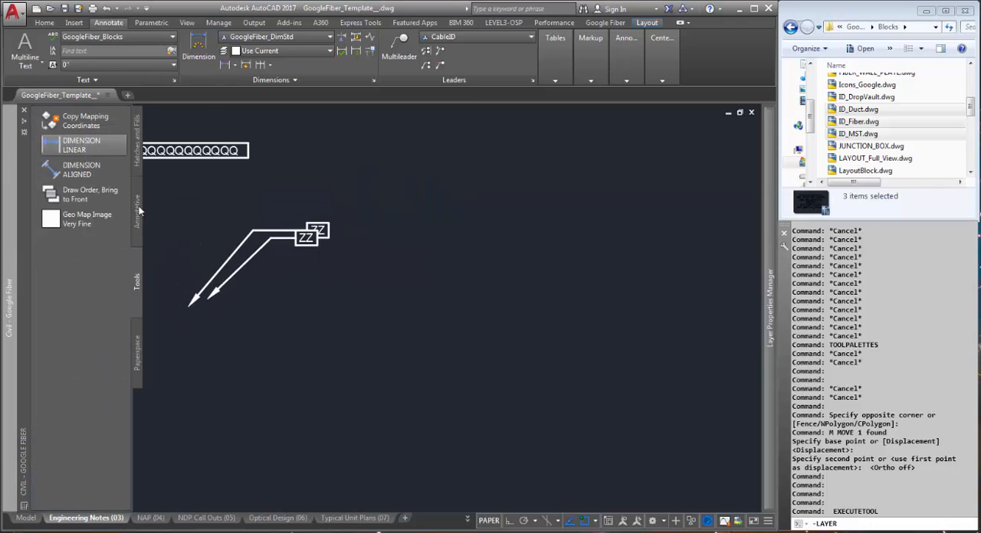
pyautogui.scroll(-2, 249, 215)
pyautogui.scroll(2, 168, 157)
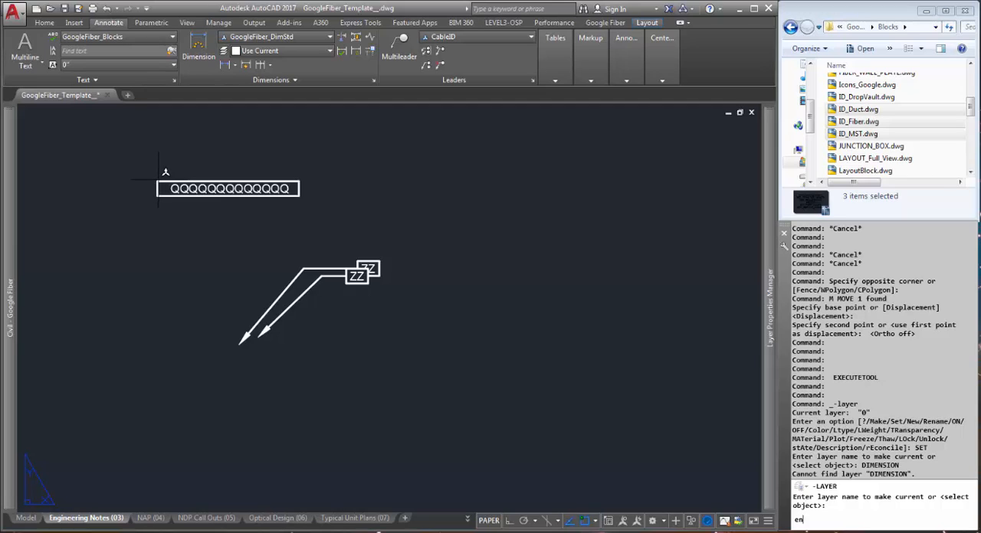
pyautogui.write('d')
pyautogui.press('Return')
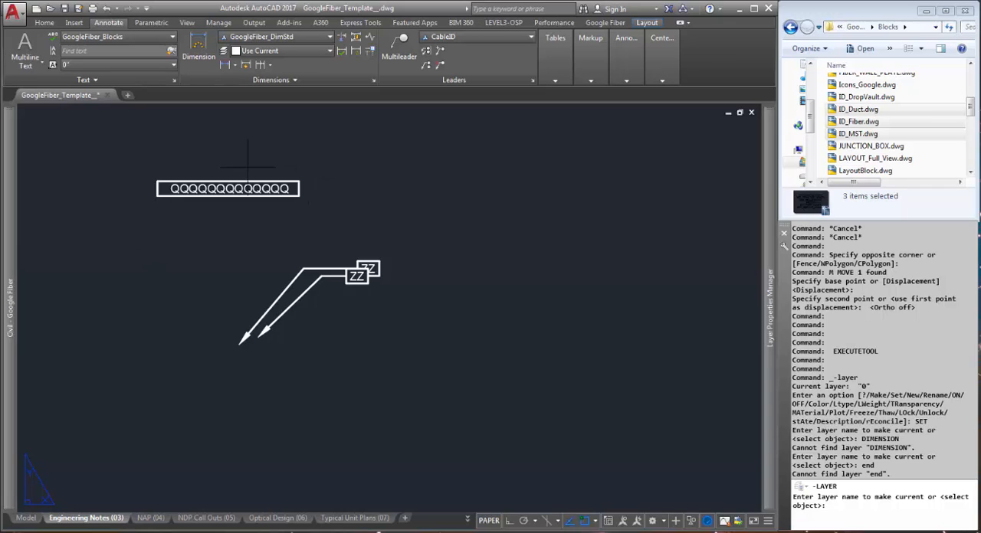
pyautogui.scroll(-4, 181, 376)
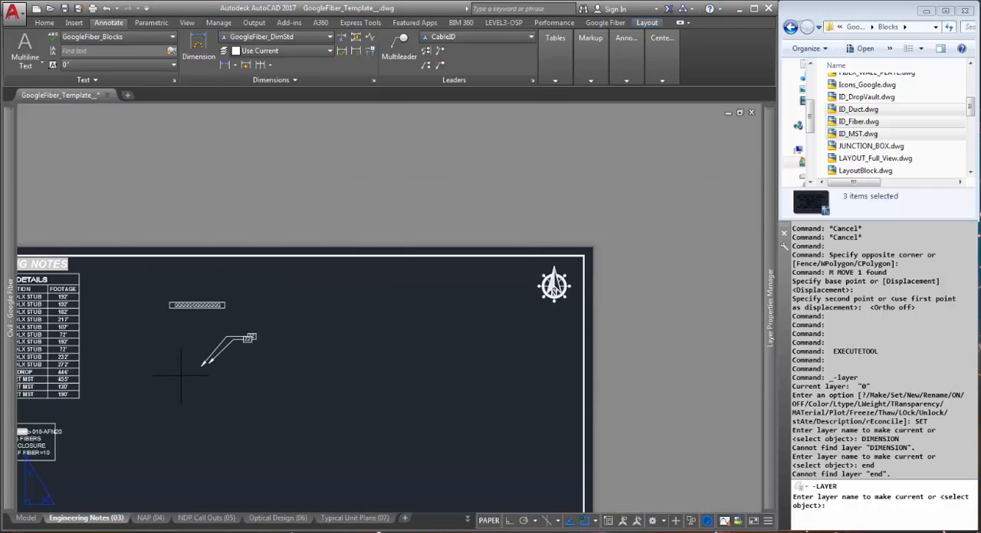
pyautogui.scroll(3, 178, 380)
pyautogui.scroll(-3, 196, 360)
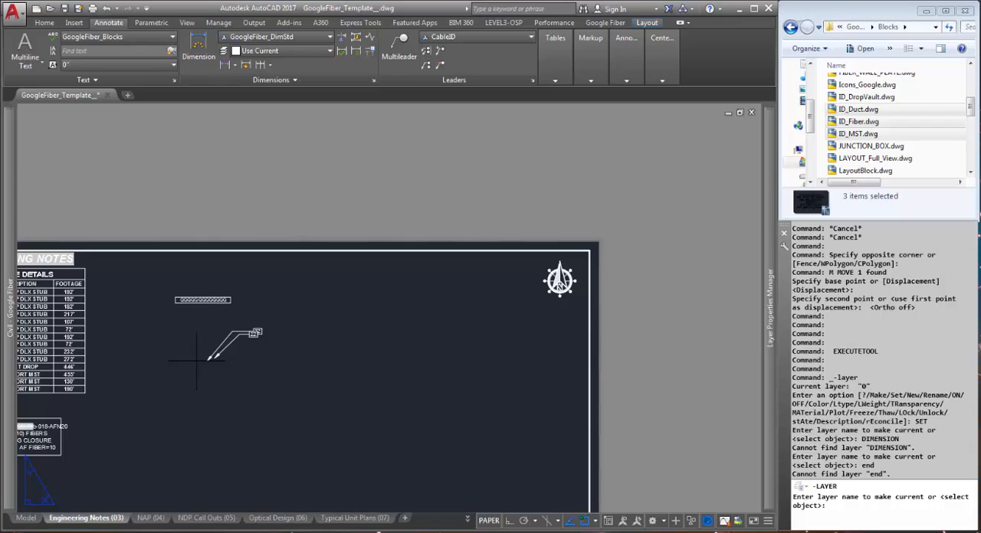
pyautogui.scroll(2, 196, 360)
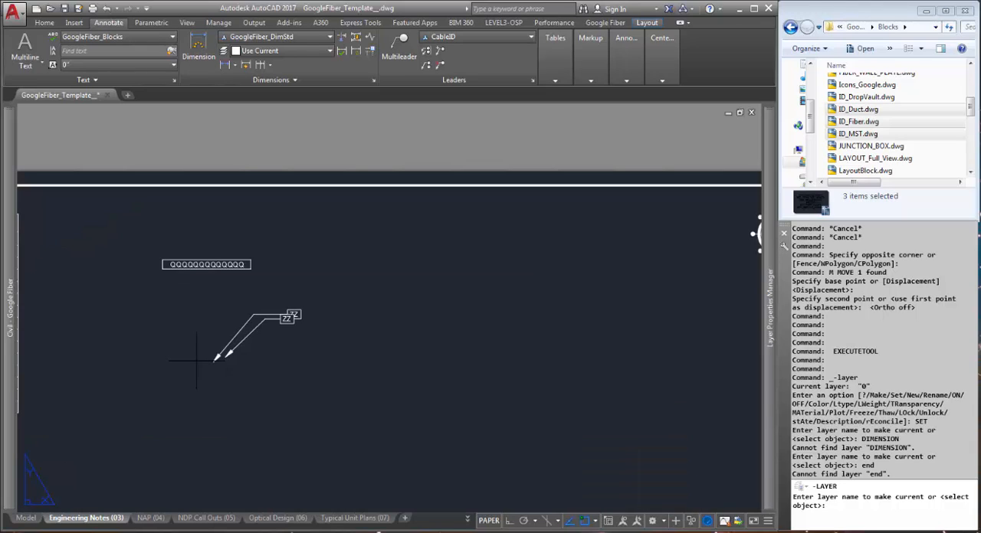
pyautogui.press('Escape')
pyautogui.press('Return')
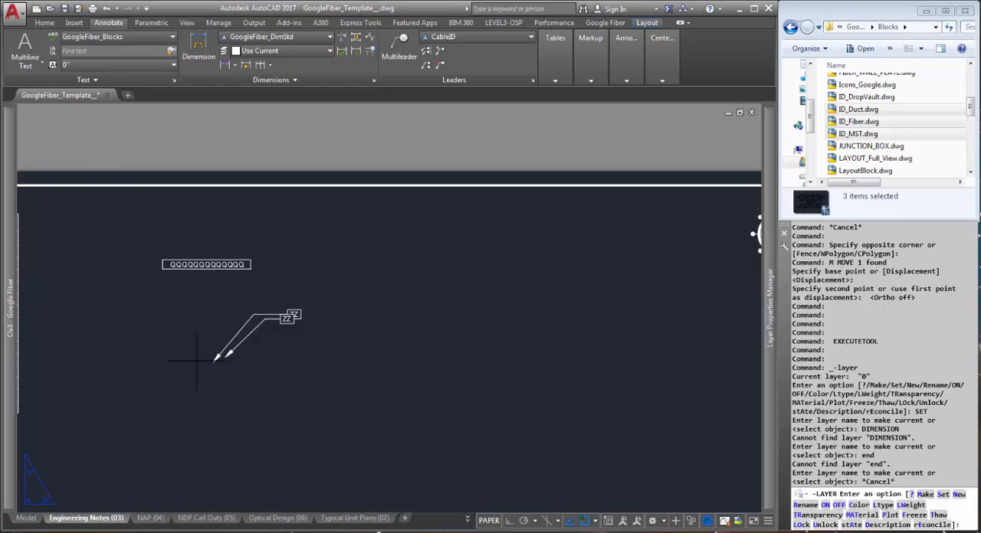
# Run DIMENSION LINEAR from the Tools palette once more and cancel the command
pyautogui.moveTo(12, 319)
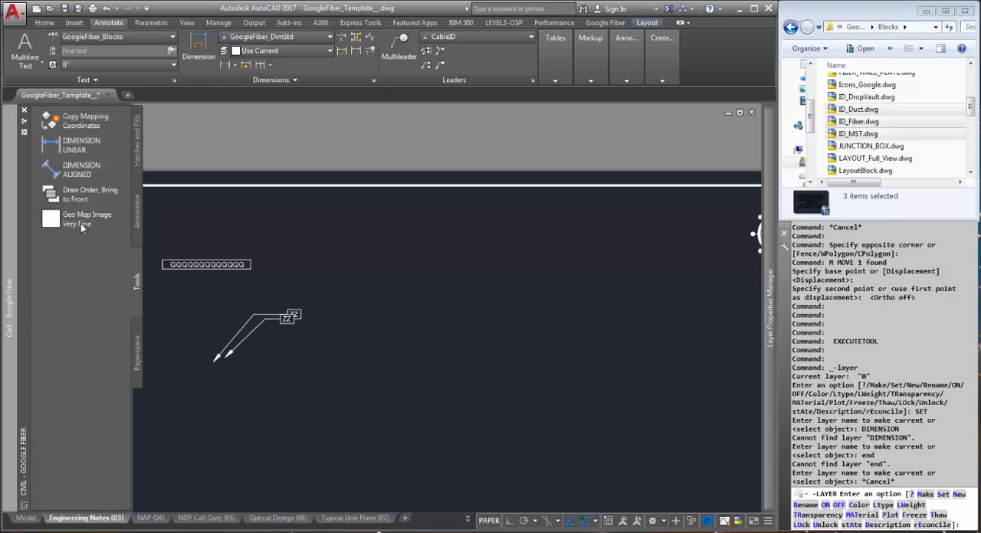
pyautogui.click(81, 145)
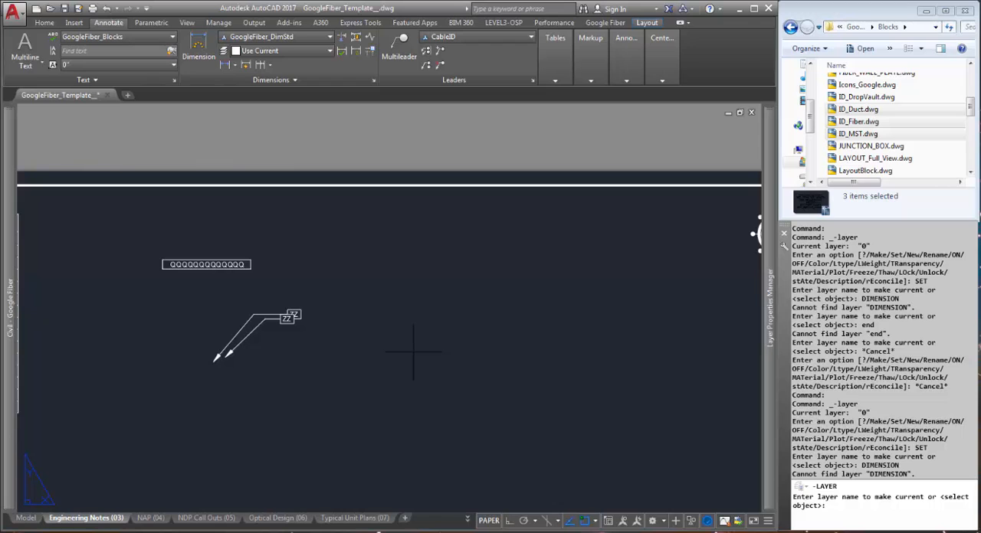
pyautogui.press('Escape')
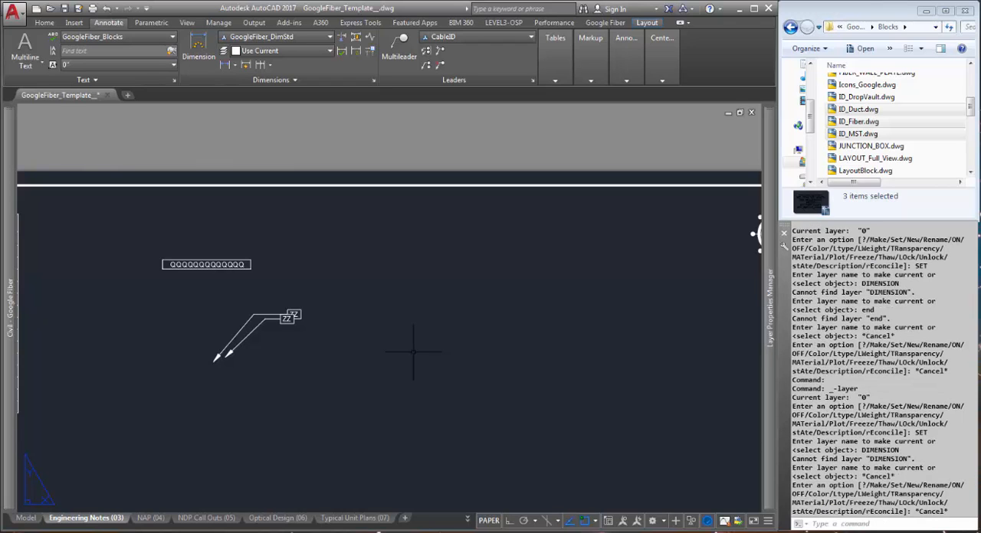